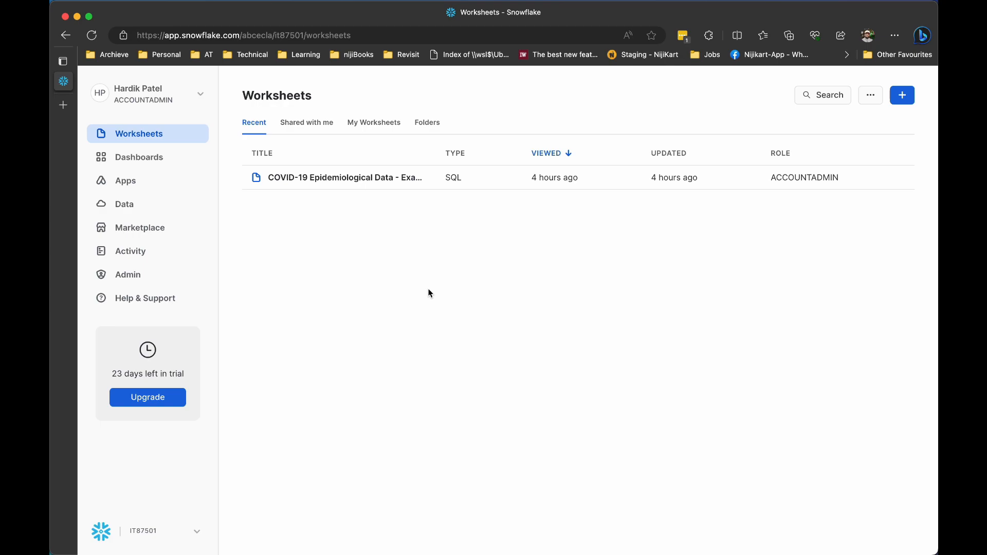
# Step: Create a new SQL worksheet and look over the databases and schemas available for its context
pyautogui.click(904, 104)
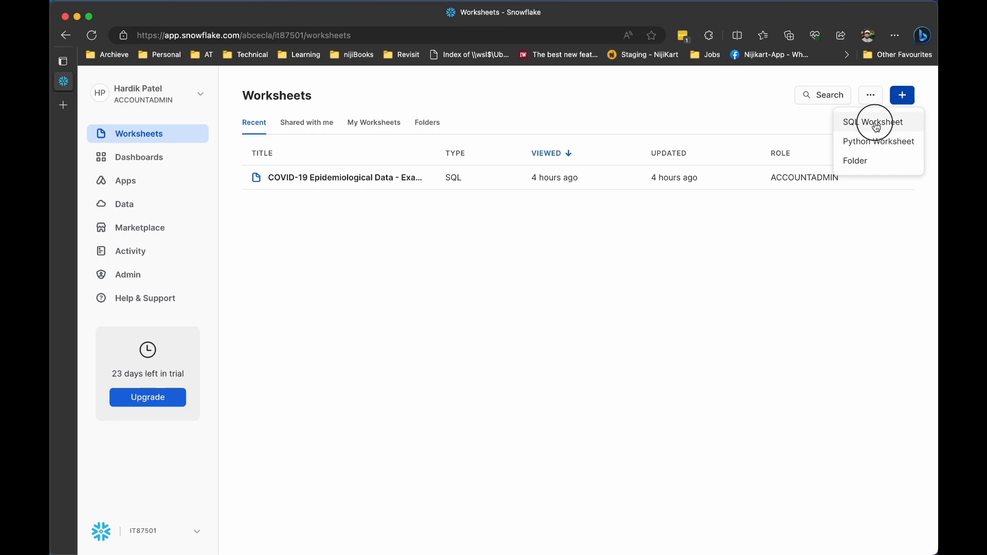
pyautogui.click(876, 126)
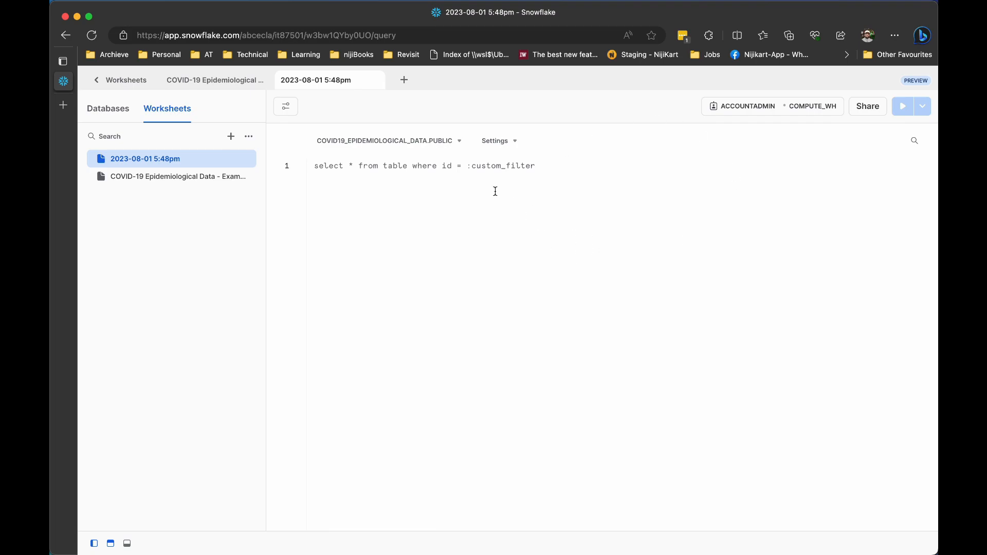
pyautogui.click(452, 141)
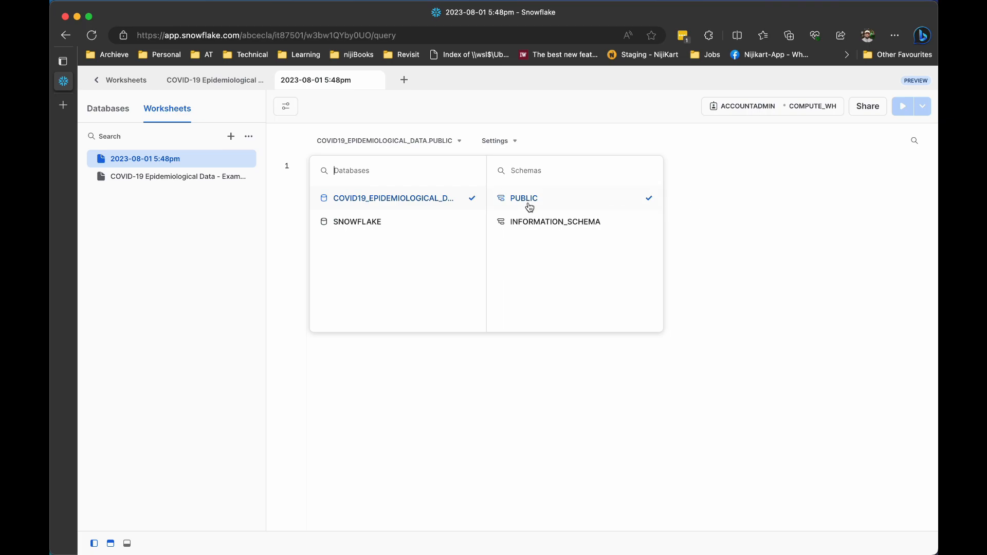
pyautogui.click(707, 202)
pyautogui.click(393, 147)
pyautogui.click(713, 220)
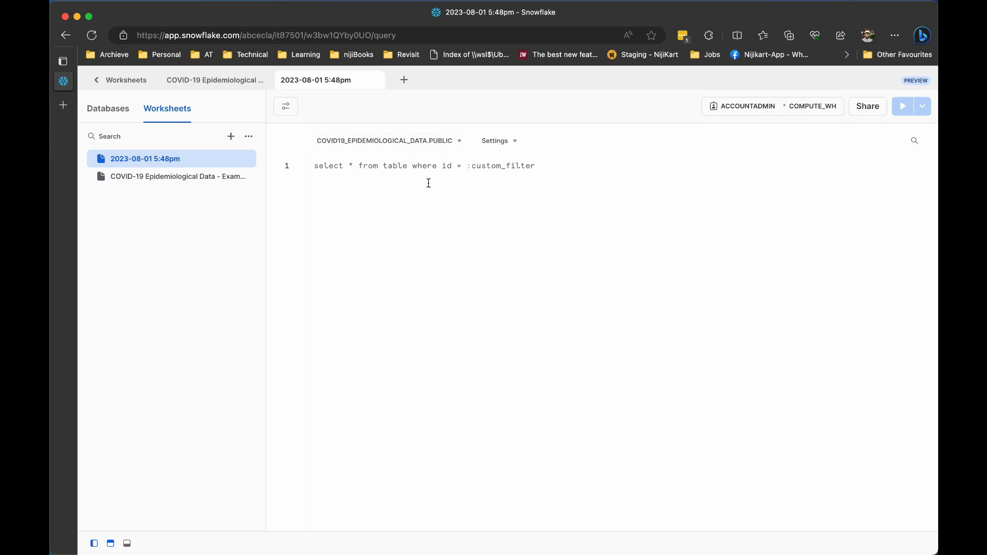
pyautogui.click(434, 149)
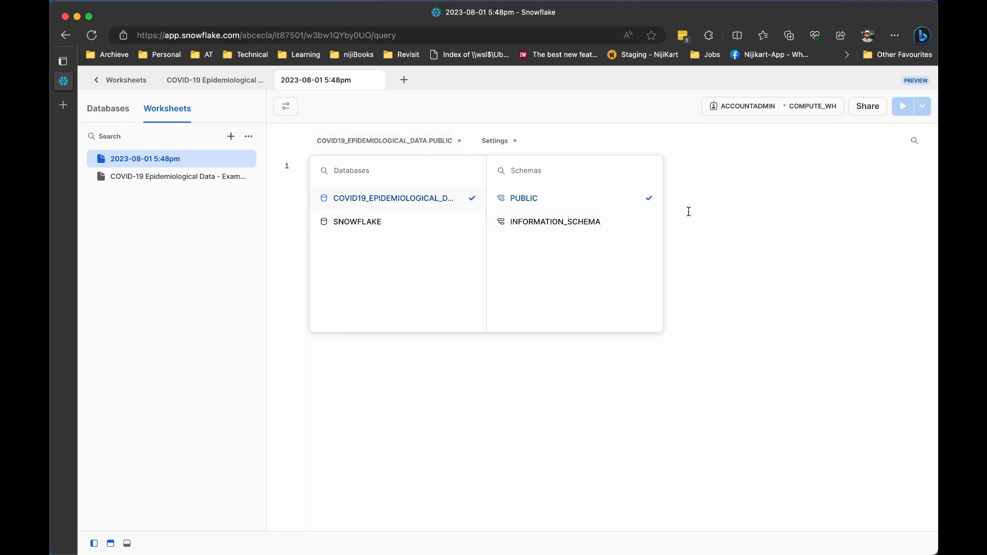
pyautogui.click(748, 213)
# Step: Write the statement "use database snowflake;" in the worksheet and run it
pyautogui.press('super+a')
pyautogui.write('use data')
pyautogui.press('Tab')
pyautogui.write('snowfl')
pyautogui.press('Tab')
pyautogui.write(';')
pyautogui.press('super+Return')
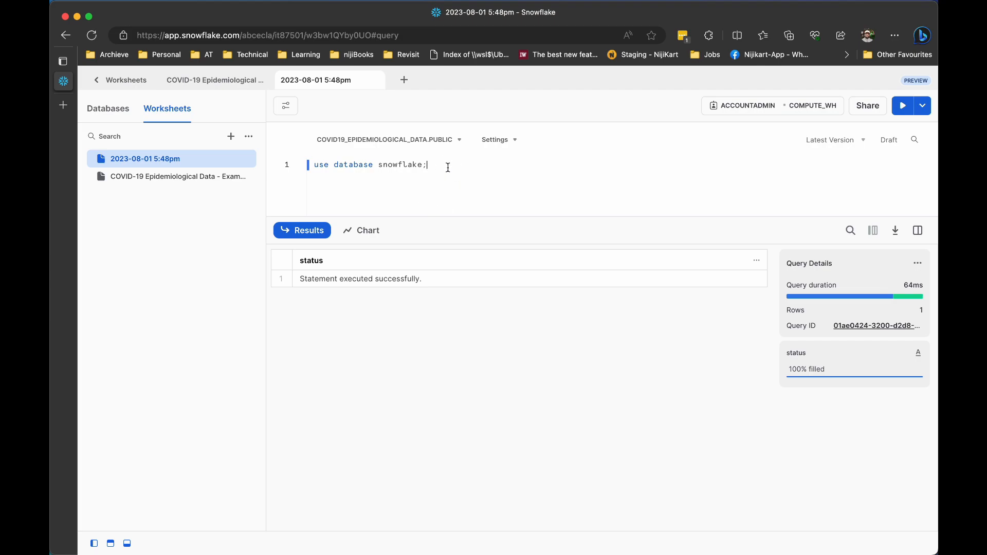
# Step: Add the statement "use schema public;" on the second line of the worksheet and run it
pyautogui.moveTo(429, 166); pyautogui.dragTo(310, 166)
pyautogui.click(467, 170)
pyautogui.press('Return')
pyautogui.write('use sch')
pyautogui.press('Tab')
pyautogui.write('pub')
pyautogui.press('Tab')
pyautogui.write(';')
pyautogui.press('super+Return')
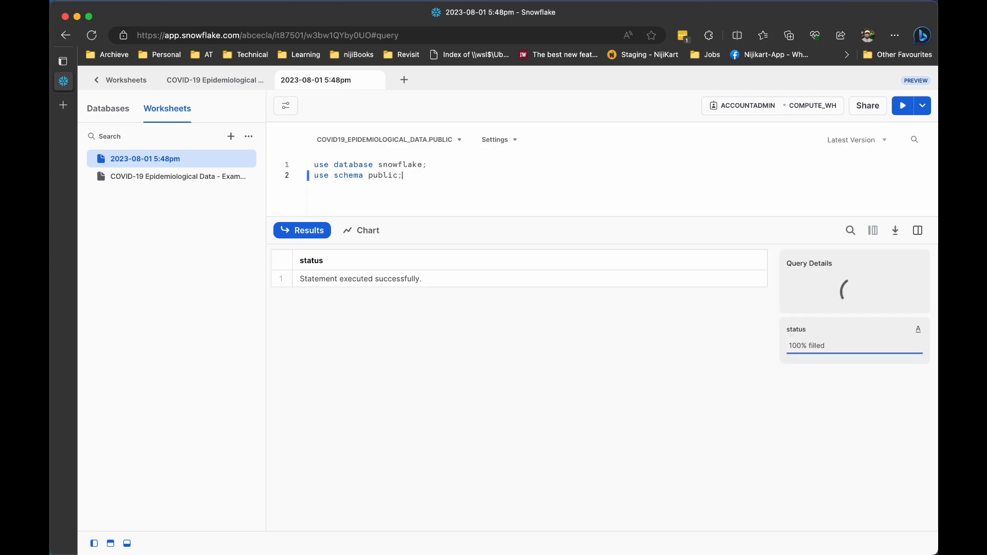
# Step: Examine the output of the schema statement as a chart with its options and as a results table
pyautogui.moveTo(411, 176); pyautogui.dragTo(314, 175)
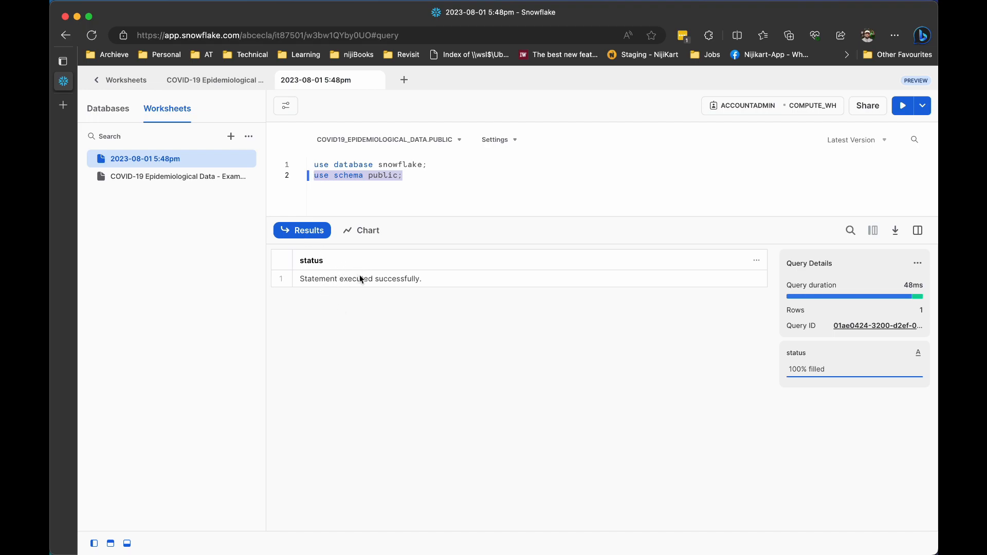
pyautogui.click(366, 231)
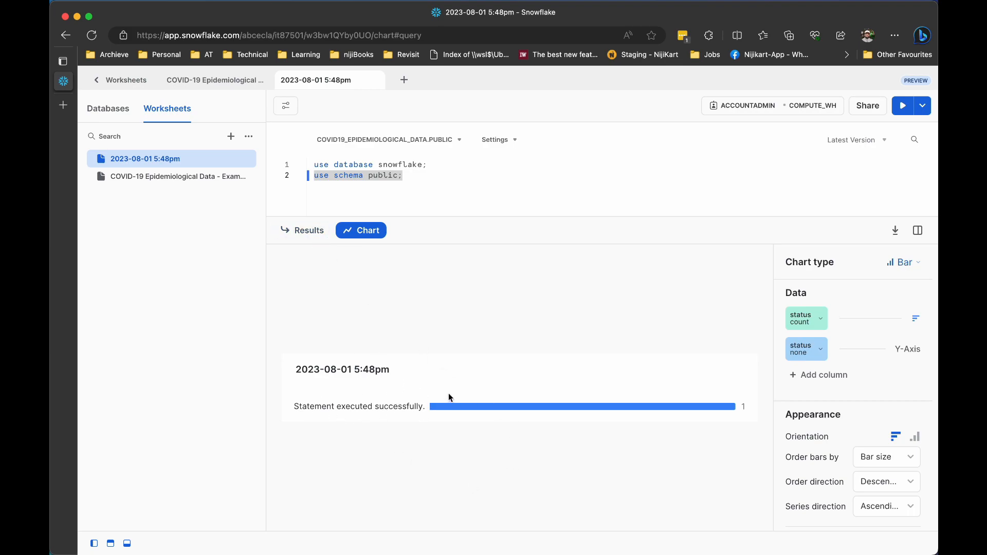
pyautogui.scroll(-2, 858, 459)
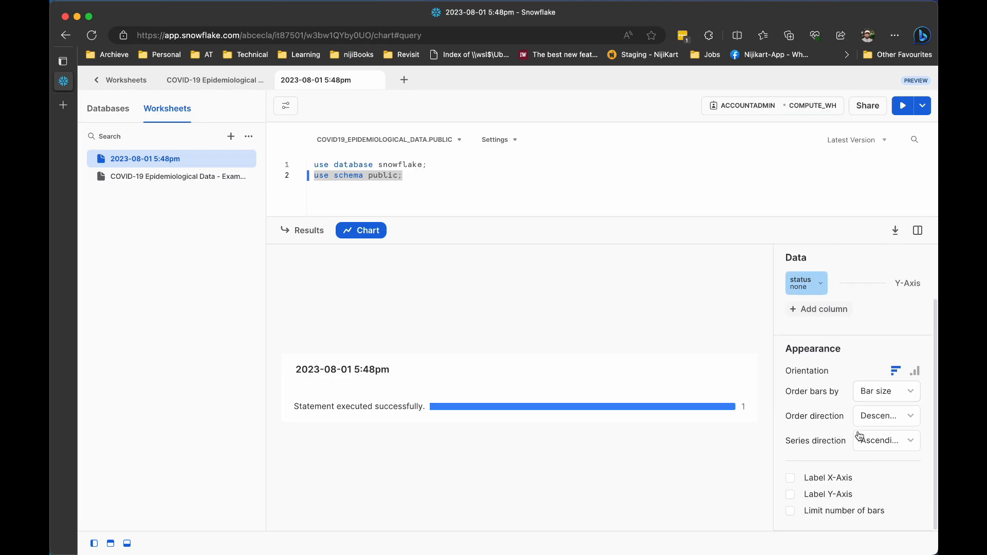
pyautogui.scroll(2, 834, 352)
pyautogui.click(312, 237)
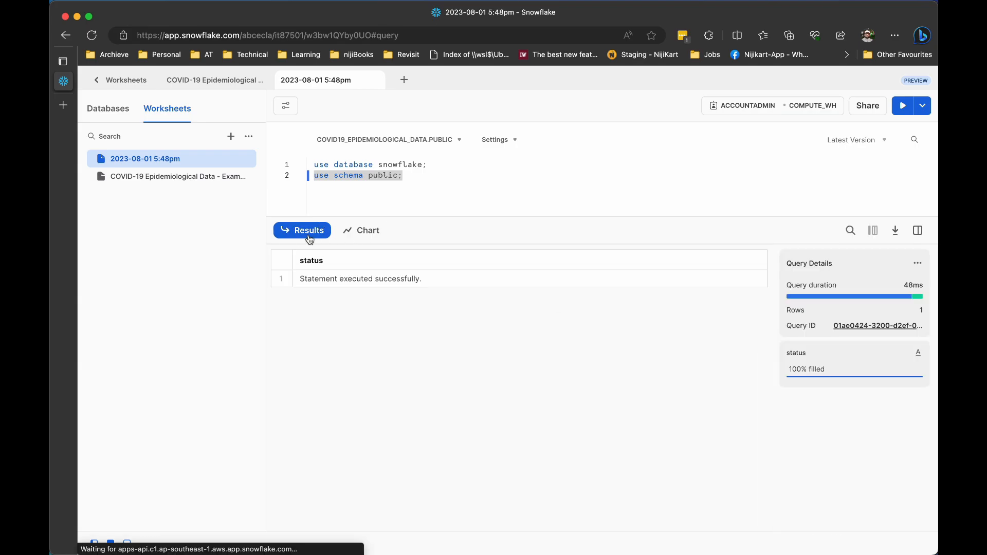
pyautogui.click(368, 234)
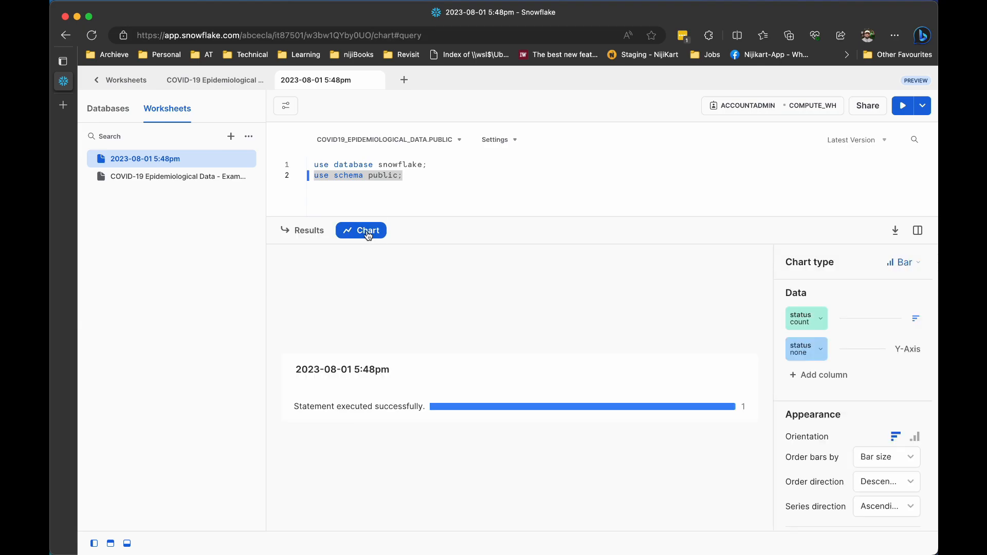
pyautogui.click(312, 236)
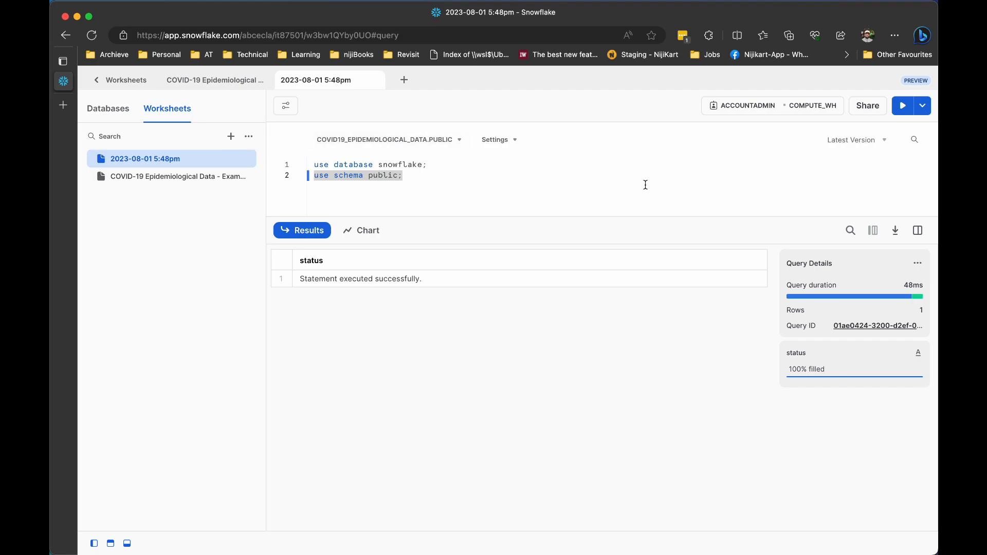
# Step: Turn on Highlight Statements for the worksheet and check the highlighting on both statements
pyautogui.click(513, 140)
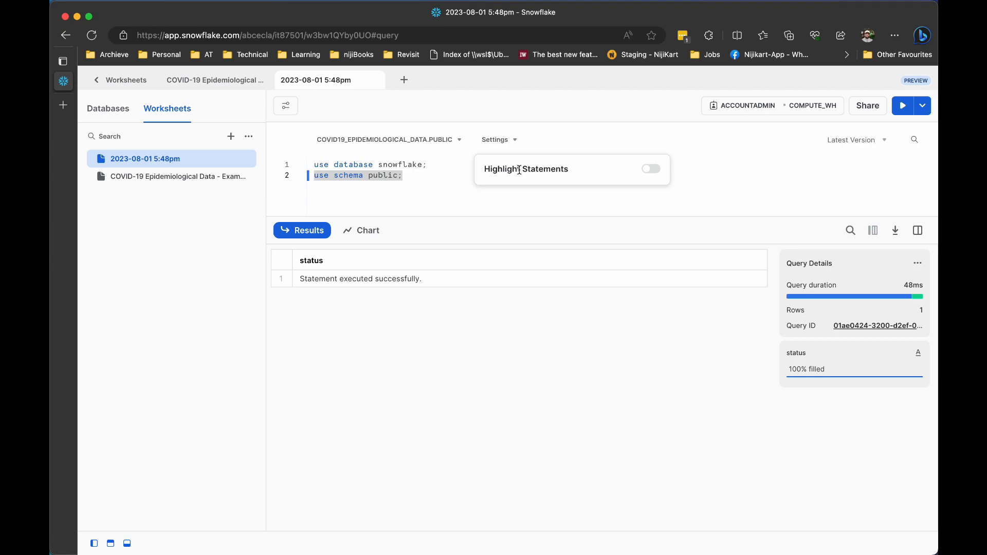
pyautogui.click(651, 169)
pyautogui.click(677, 174)
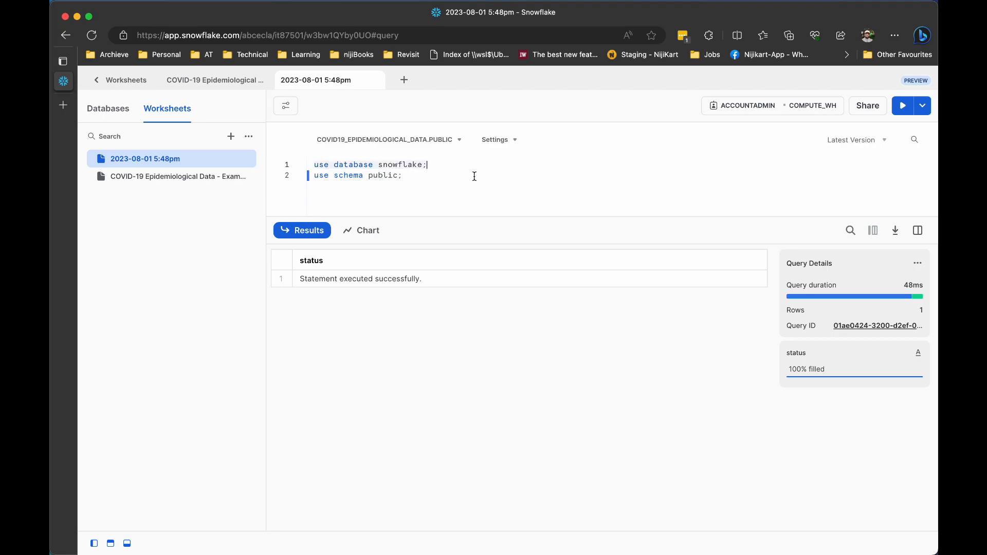
pyautogui.click(429, 165)
pyautogui.click(368, 177)
# Step: Review the available roles and warehouses, and switch the worksheet's role to PUBLIC
pyautogui.click(748, 108)
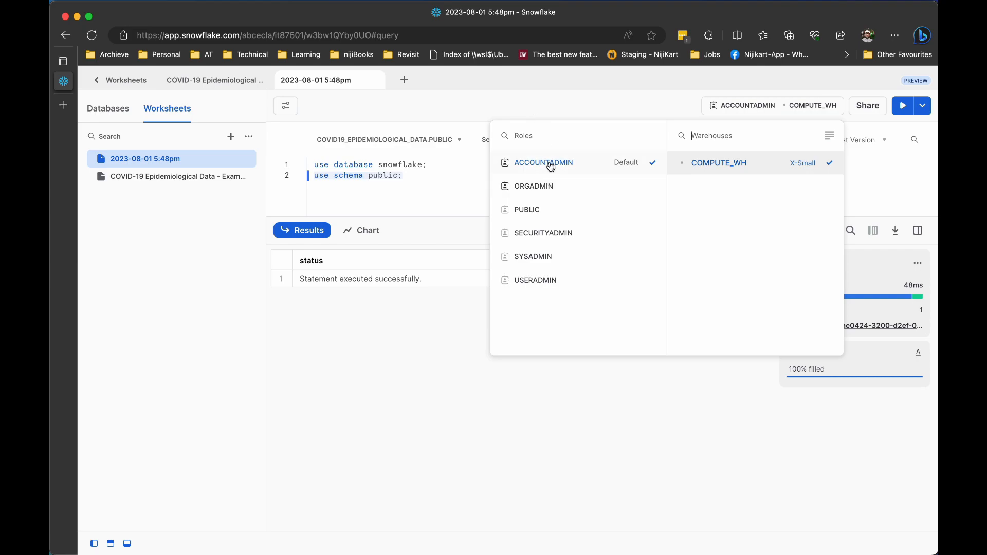
pyautogui.click(431, 178)
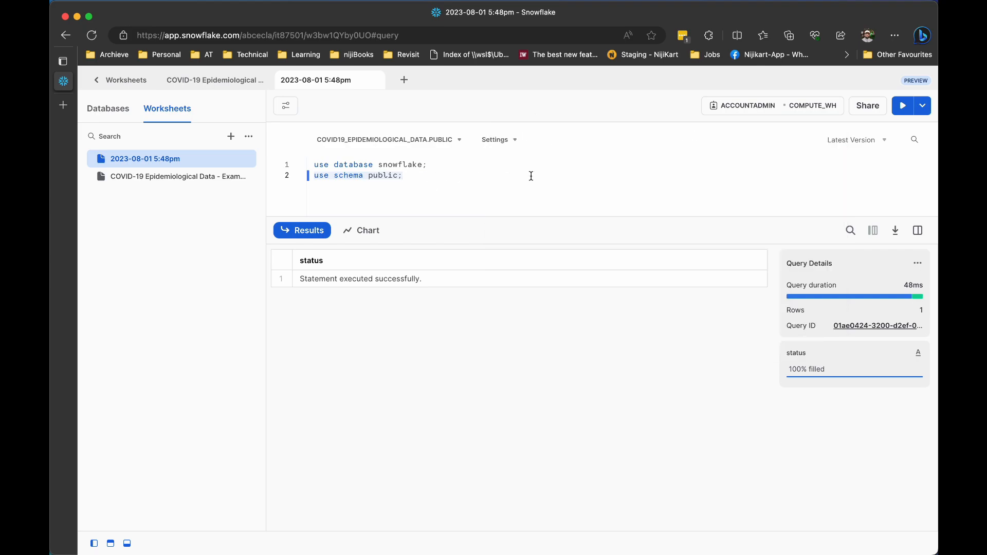
pyautogui.click(740, 107)
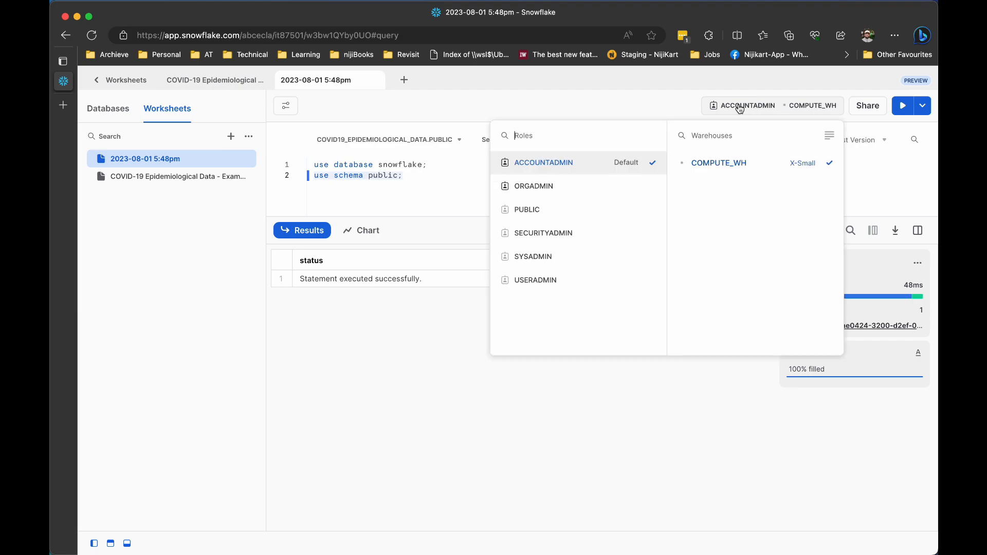
pyautogui.click(551, 209)
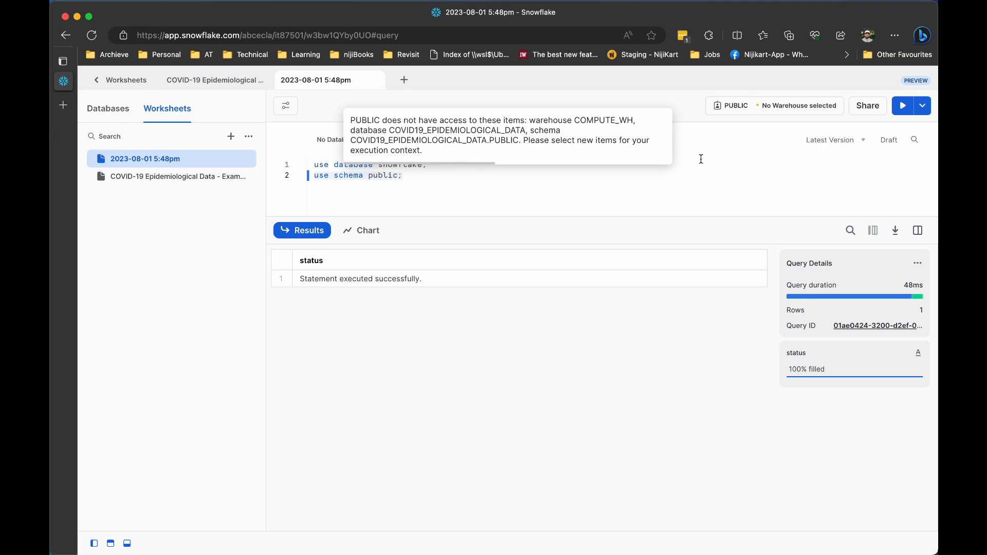
# Step: Switch the worksheet's role back to ACCOUNTADMIN
pyautogui.click(796, 108)
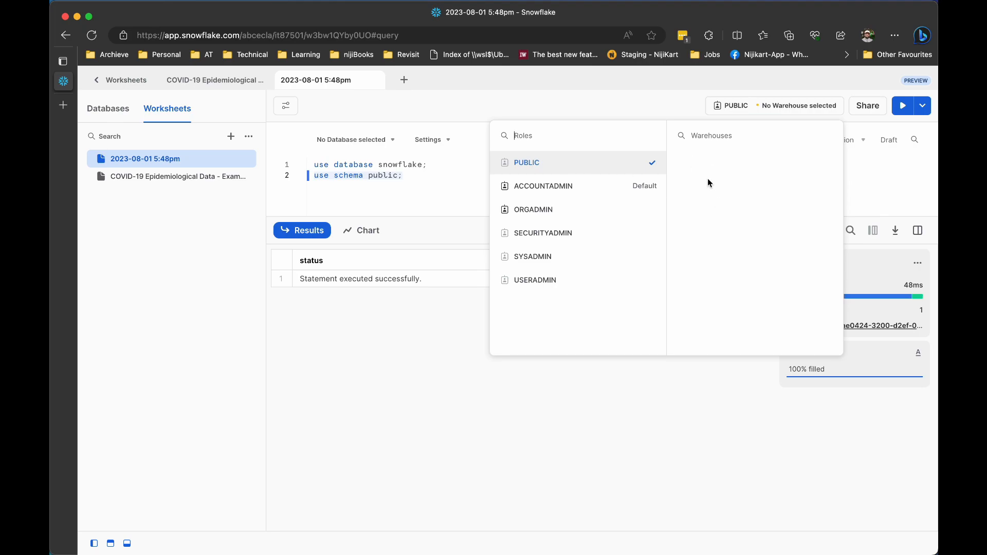
pyautogui.click(537, 189)
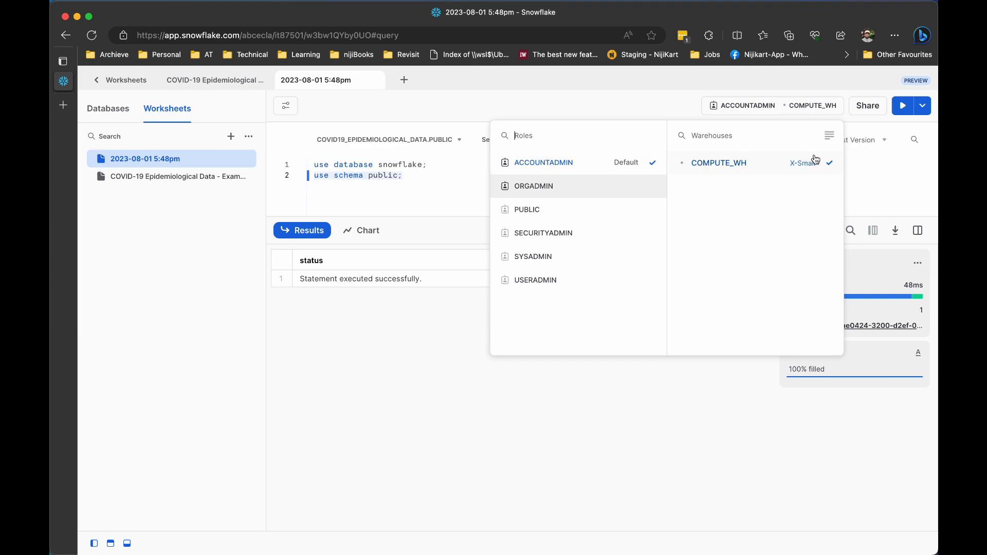
pyautogui.click(876, 174)
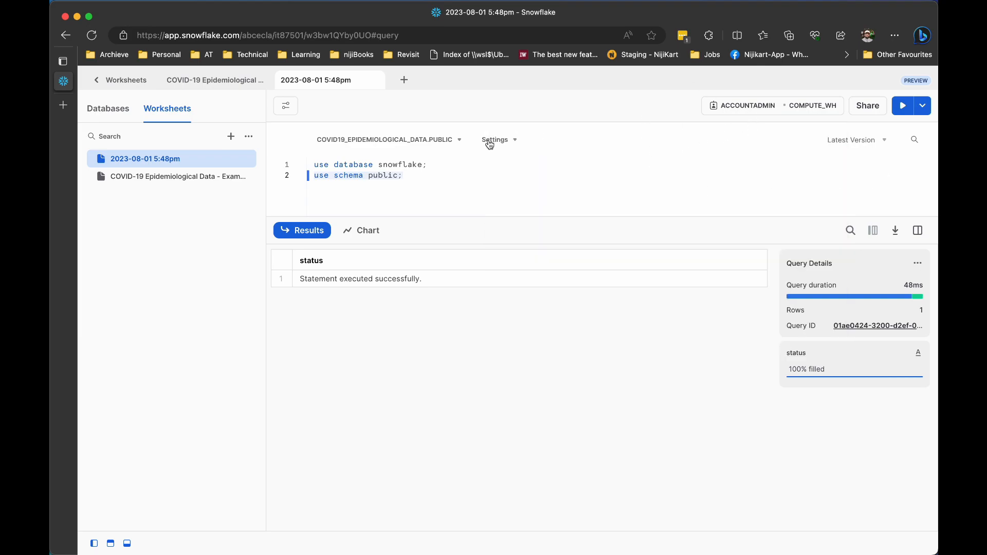
# Step: Rename the new worksheet as "My Dev work"
pyautogui.click(364, 81)
pyautogui.click(313, 105)
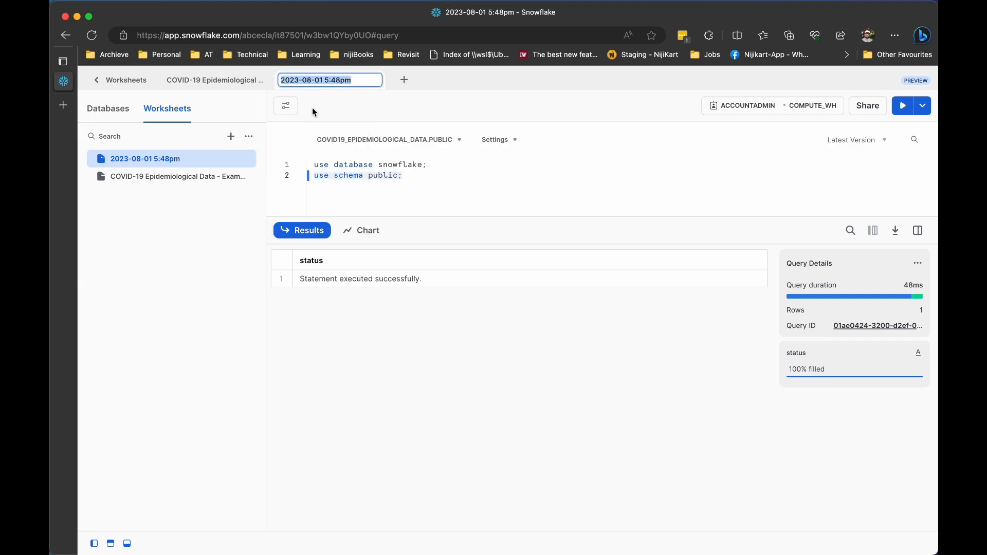
pyautogui.write('MY rou')
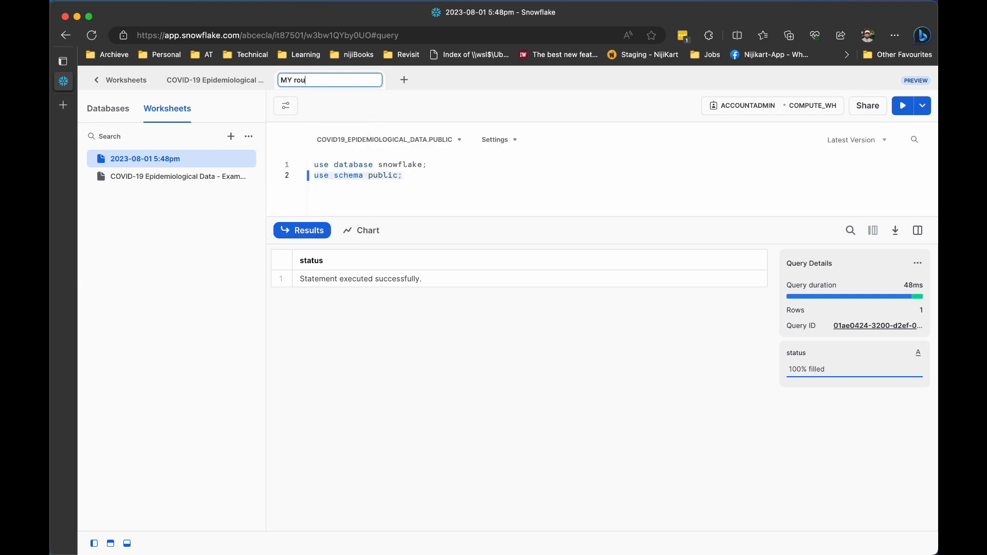
pyautogui.write('gh work')
pyautogui.press('super+a')
pyautogui.write('My Dev work')
pyautogui.press('super+a')
pyautogui.click(437, 82)
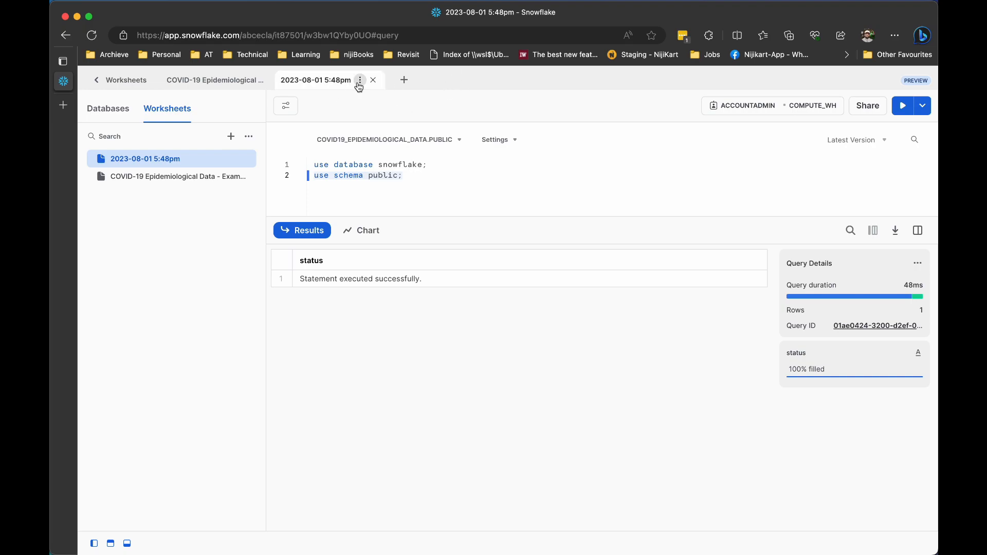
pyautogui.click(359, 79)
pyautogui.click(331, 101)
pyautogui.click(474, 84)
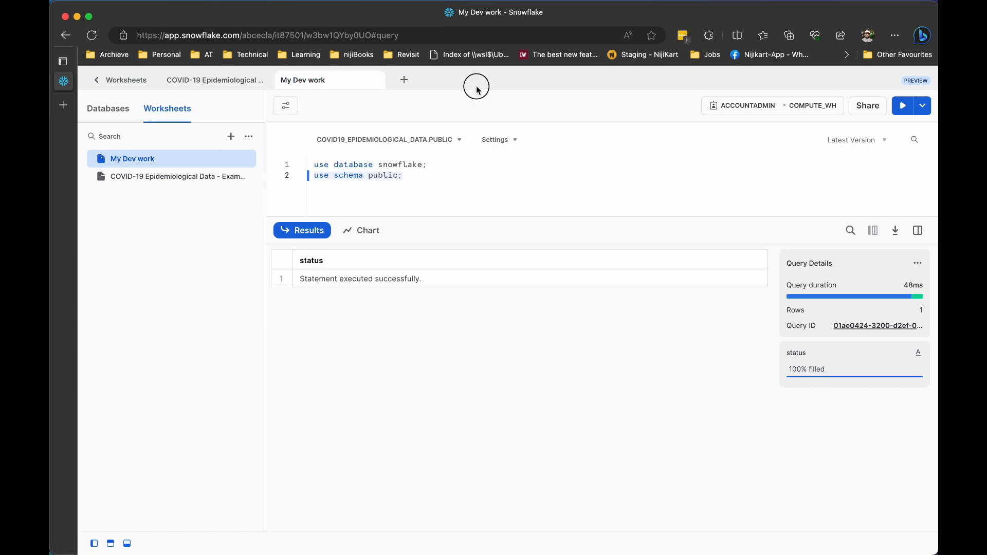
# Step: View the COVID-19 example worksheet, return to My Dev work and set its context to the SNOWFLAKE database and ACCOUNT_USAGE schema
pyautogui.click(194, 179)
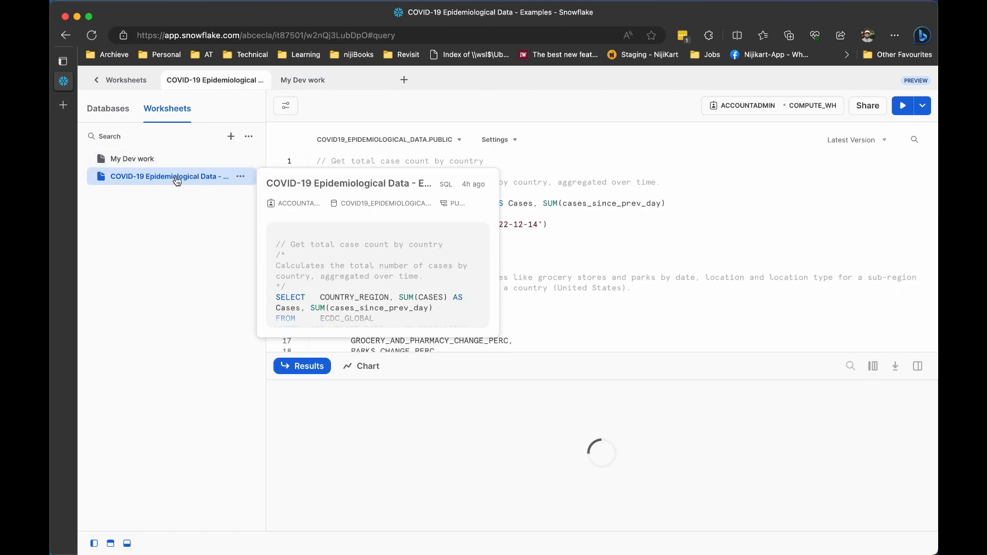
pyautogui.click(155, 160)
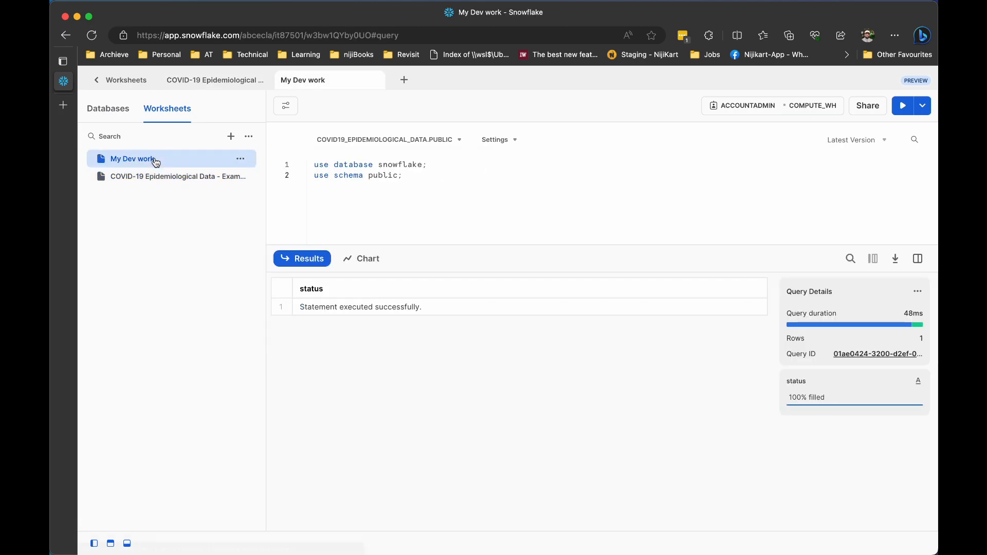
pyautogui.click(390, 144)
pyautogui.click(374, 219)
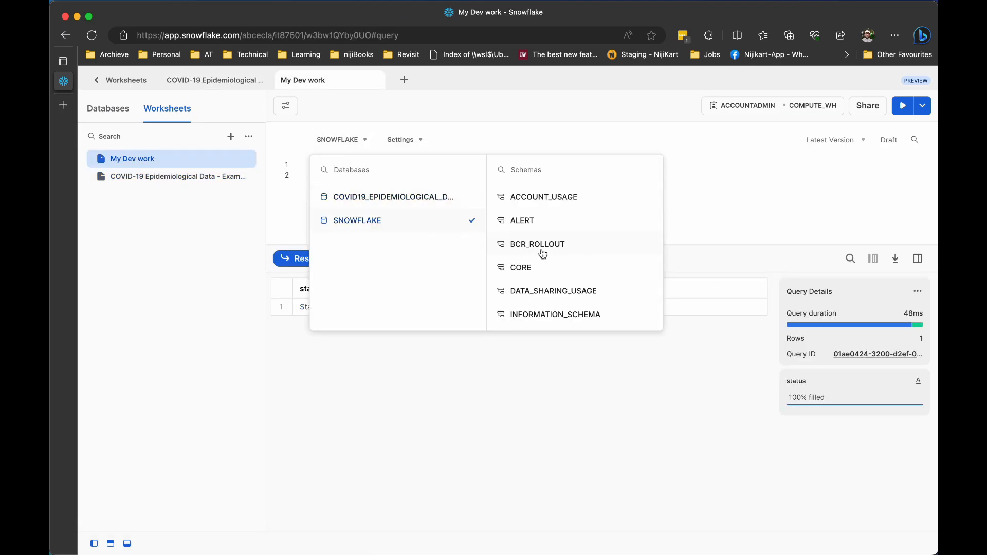
pyautogui.click(538, 203)
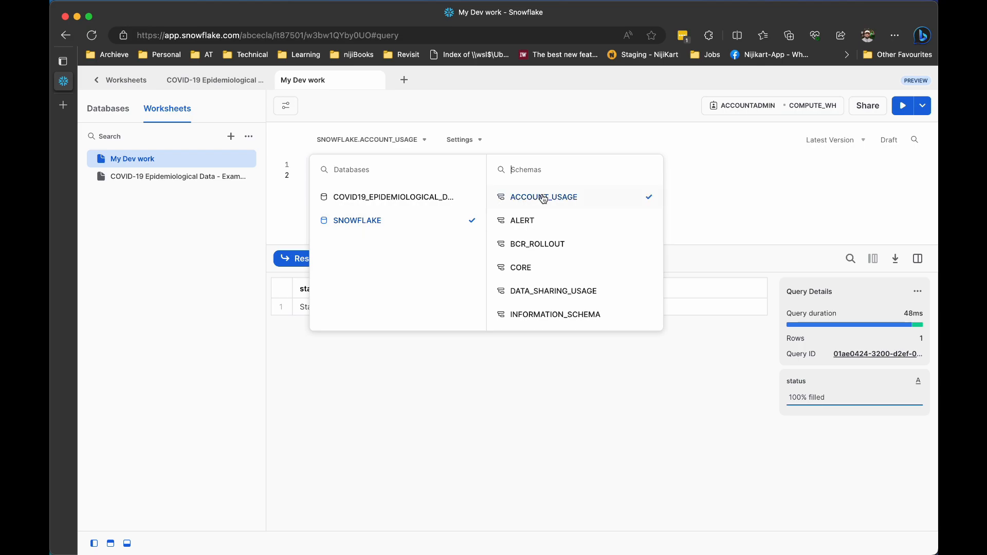
pyautogui.click(735, 191)
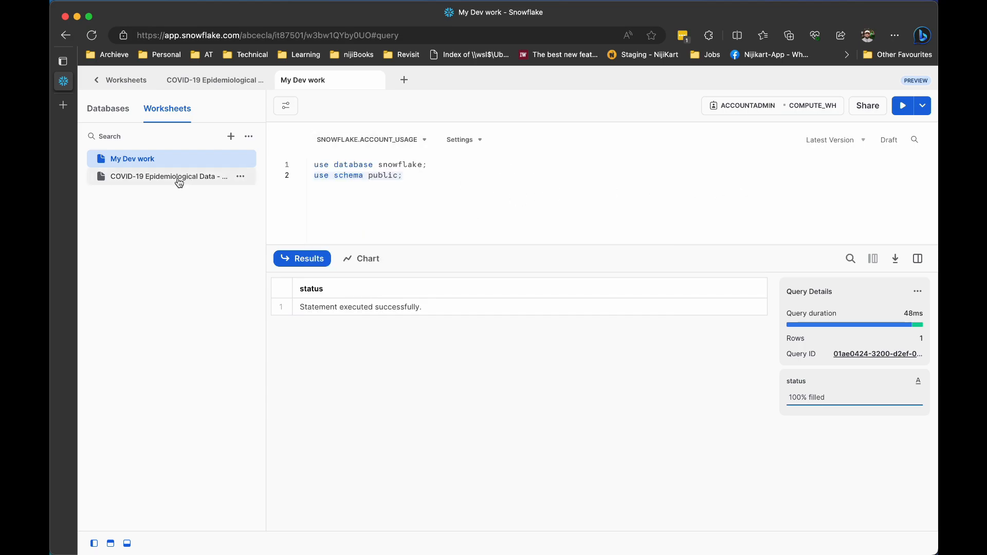
# Step: Close the My Dev work worksheet, reopen it and check its selected database and schema
pyautogui.click(371, 80)
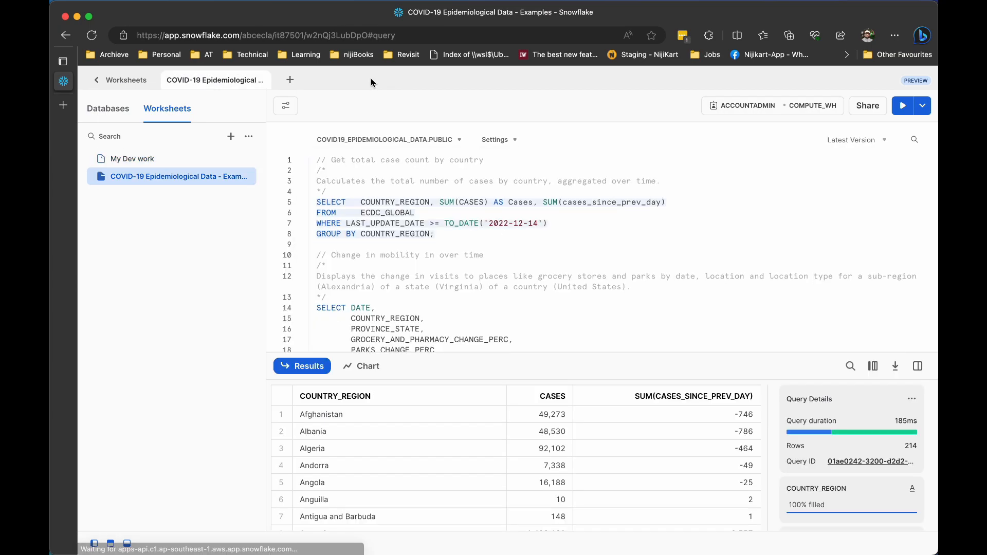
pyautogui.click(167, 160)
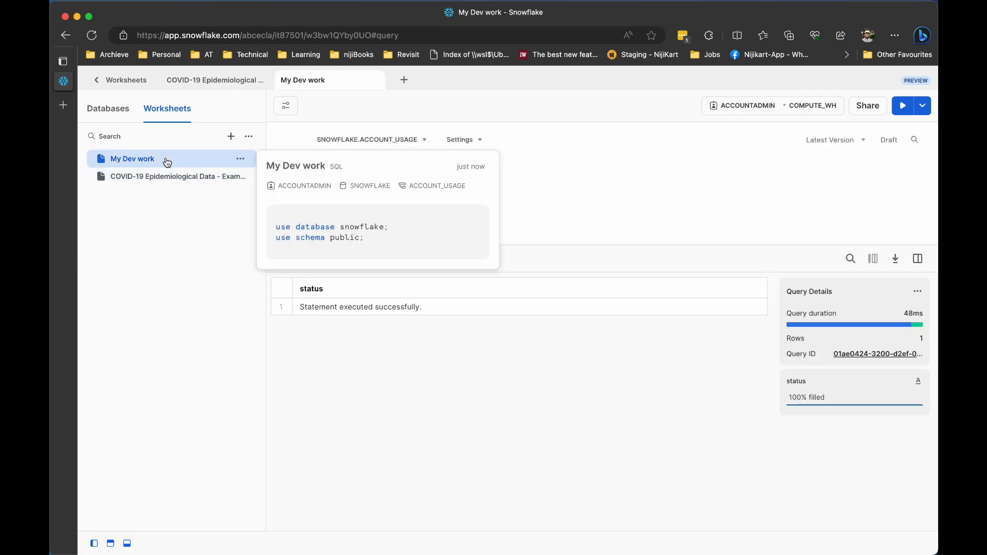
pyautogui.click(347, 143)
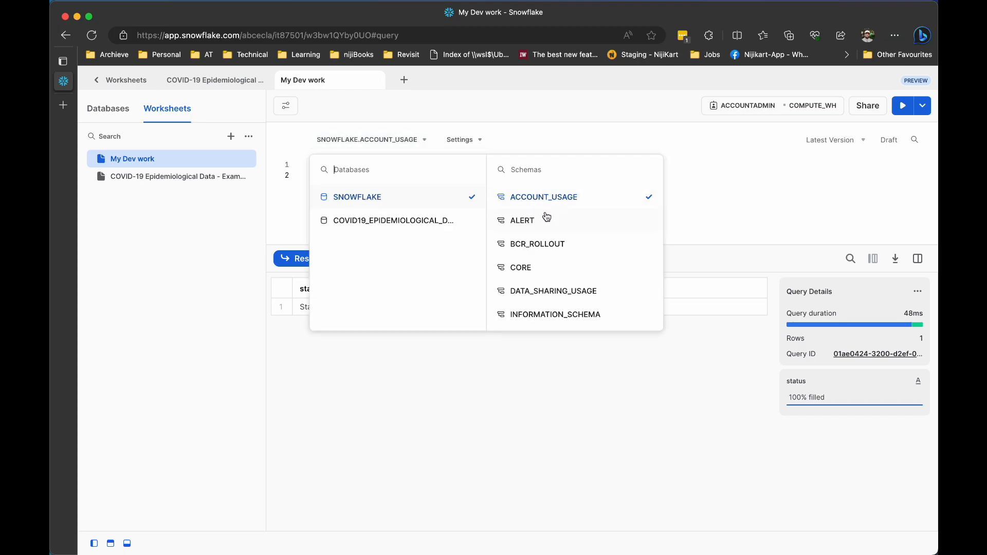
pyautogui.click(702, 195)
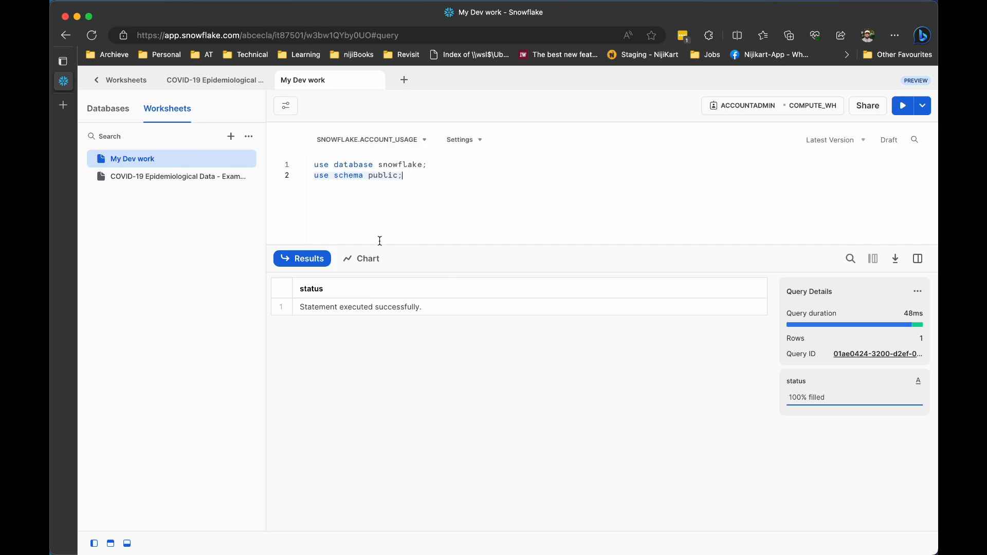
# Step: Review the My Dev work worksheet's sharing options, including user invitations and link permissions, and close the dialog without changes
pyautogui.click(867, 107)
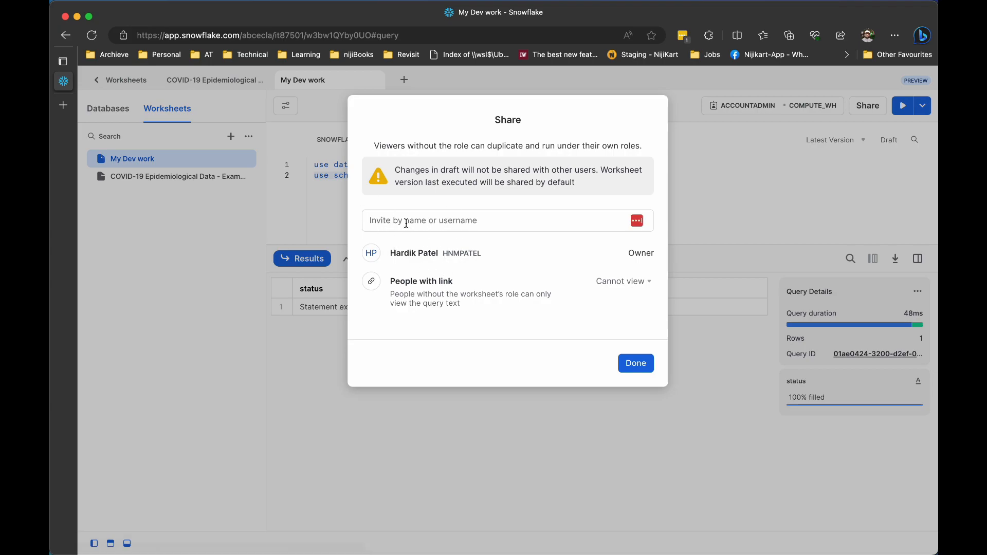
pyautogui.click(408, 222)
pyautogui.click(431, 200)
pyautogui.click(475, 221)
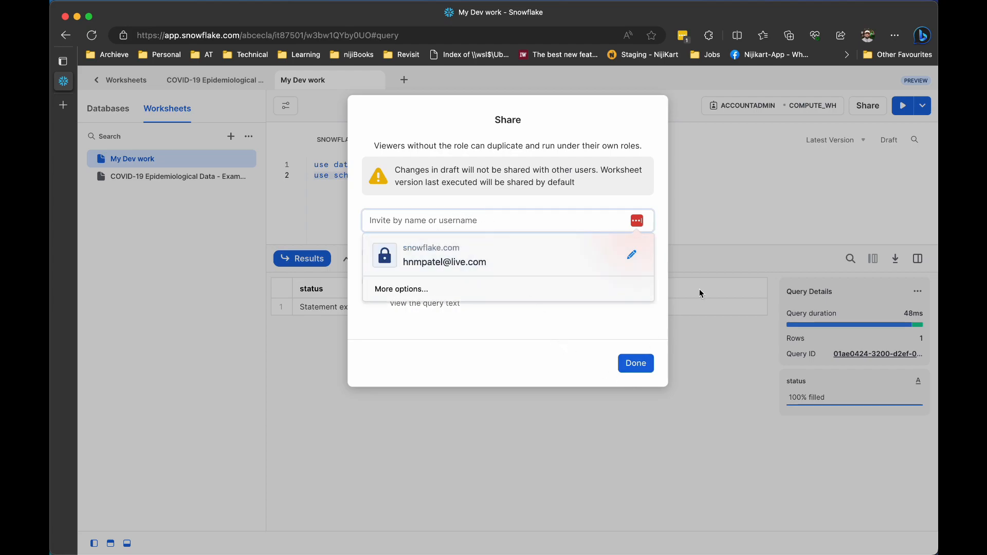
pyautogui.click(726, 225)
pyautogui.click(639, 282)
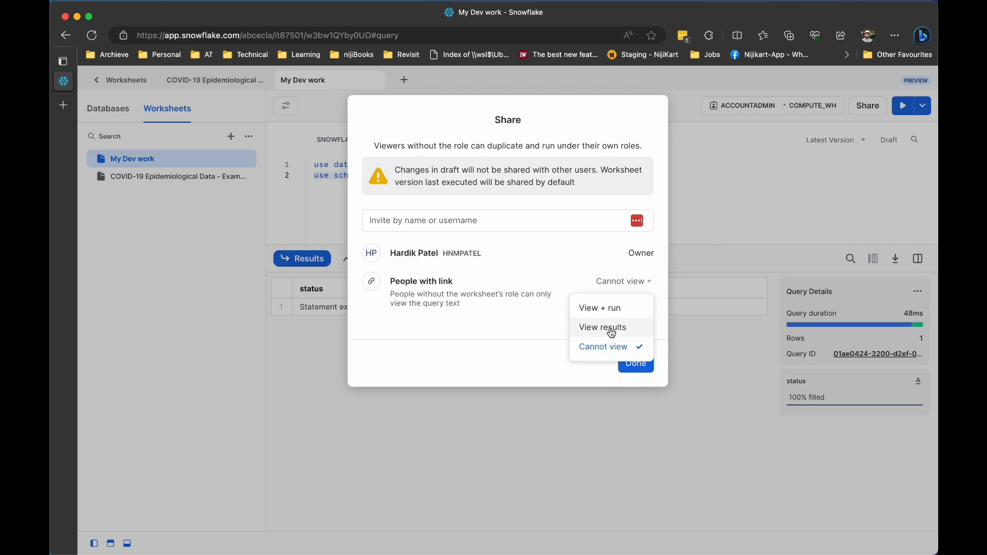
pyautogui.click(528, 348)
pyautogui.click(626, 364)
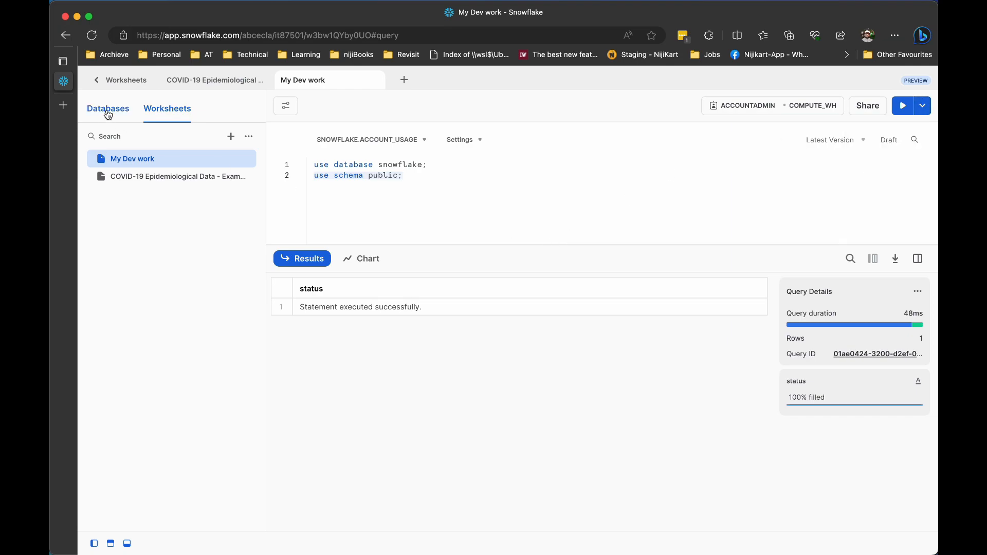
# Step: Return to the worksheets overview and look through the shared worksheets, own worksheets and folders
pyautogui.click(124, 82)
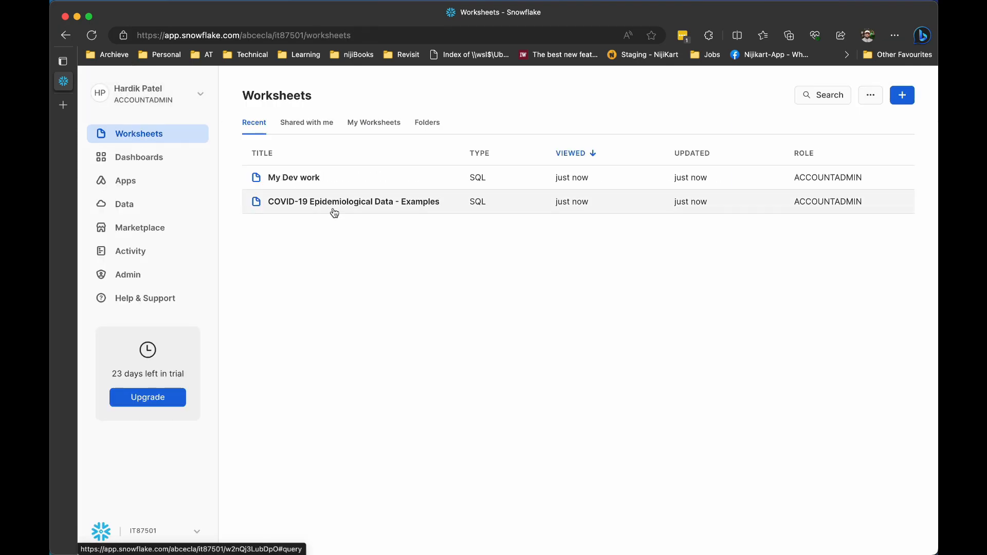
pyautogui.click(314, 129)
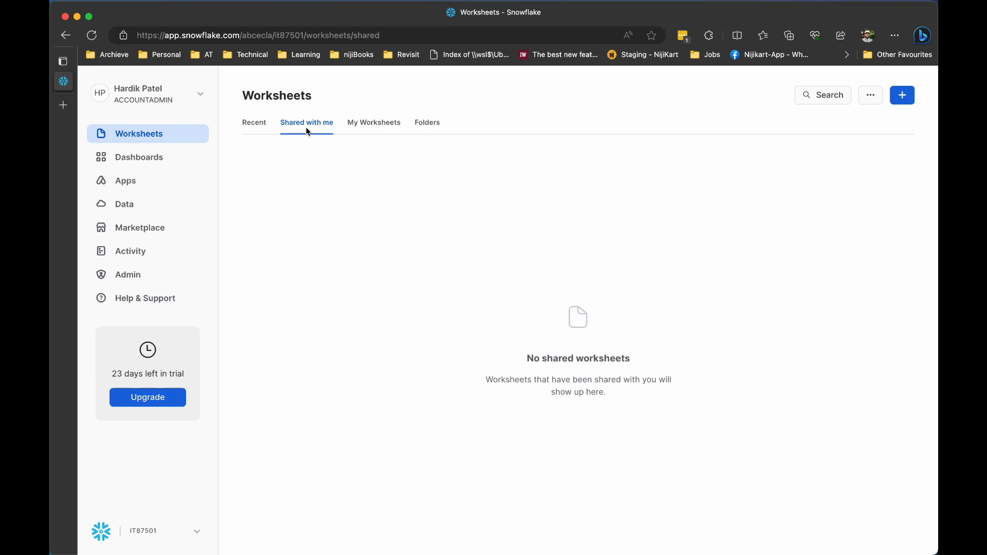
pyautogui.click(369, 127)
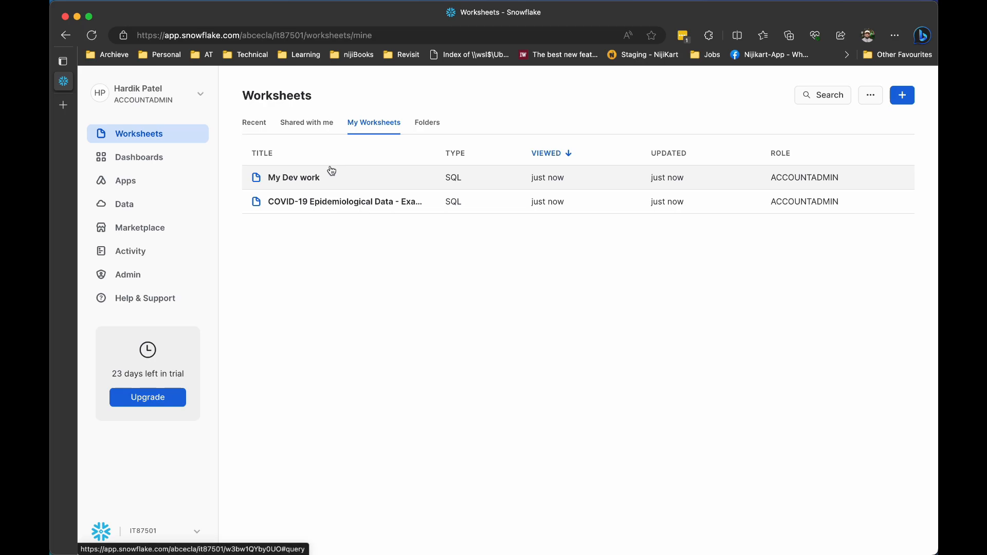
pyautogui.click(429, 126)
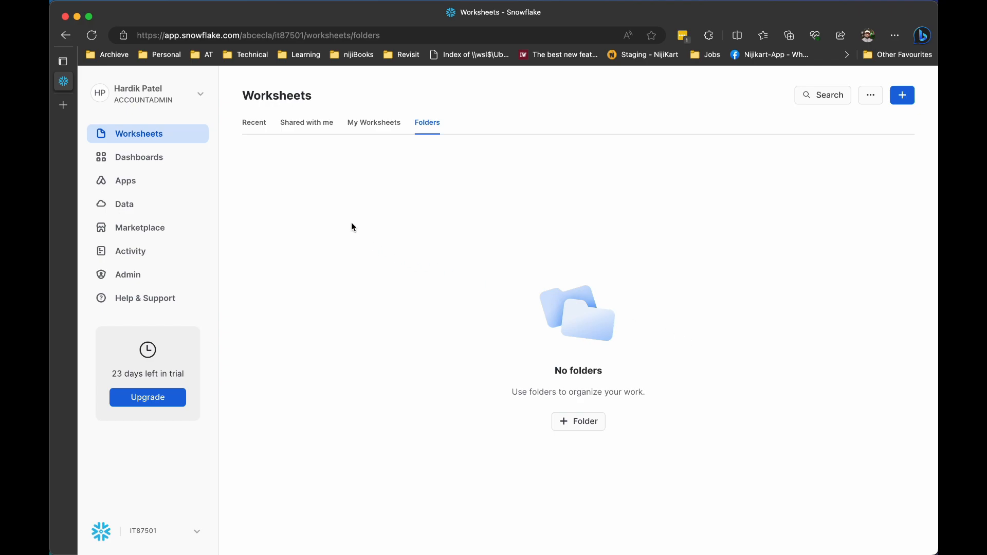
# Step: Create a new dashboard named "My Test Dashboard"
pyautogui.click(154, 166)
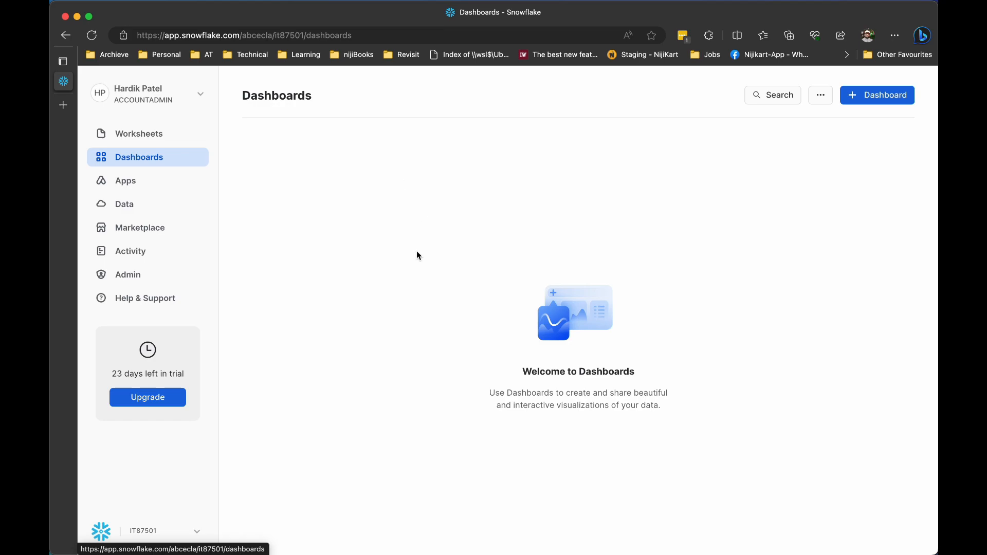
pyautogui.click(872, 97)
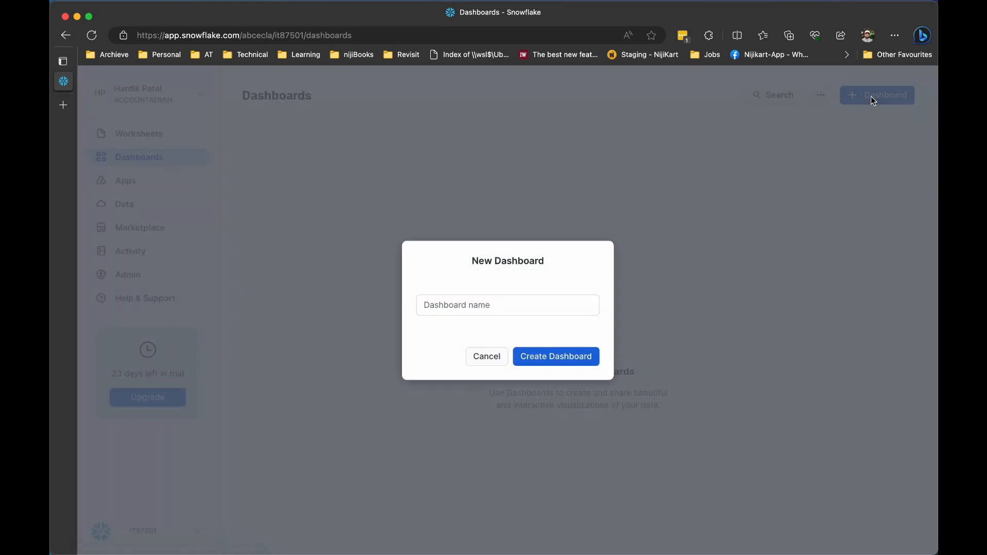
pyautogui.click(476, 304)
pyautogui.write('M')
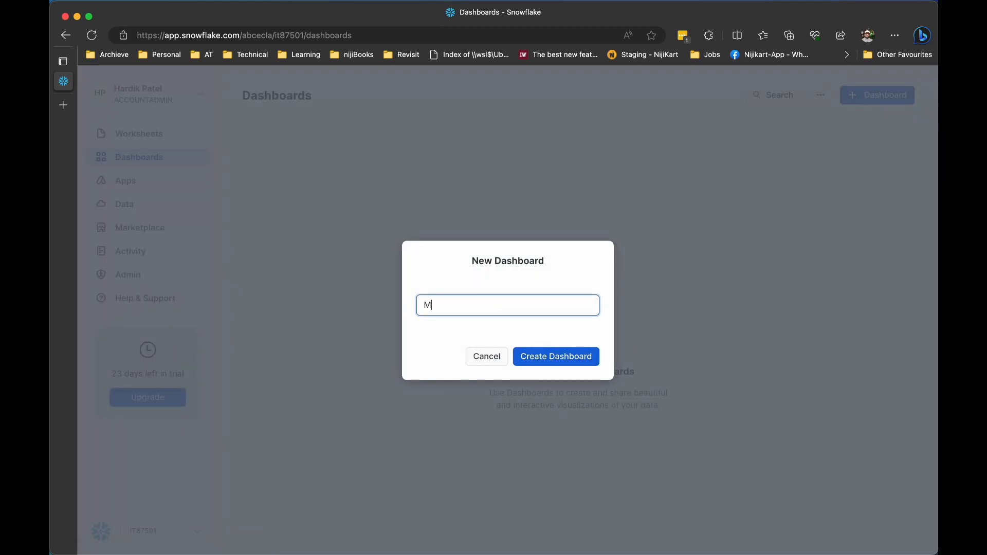
pyautogui.write('y Test Dashboard')
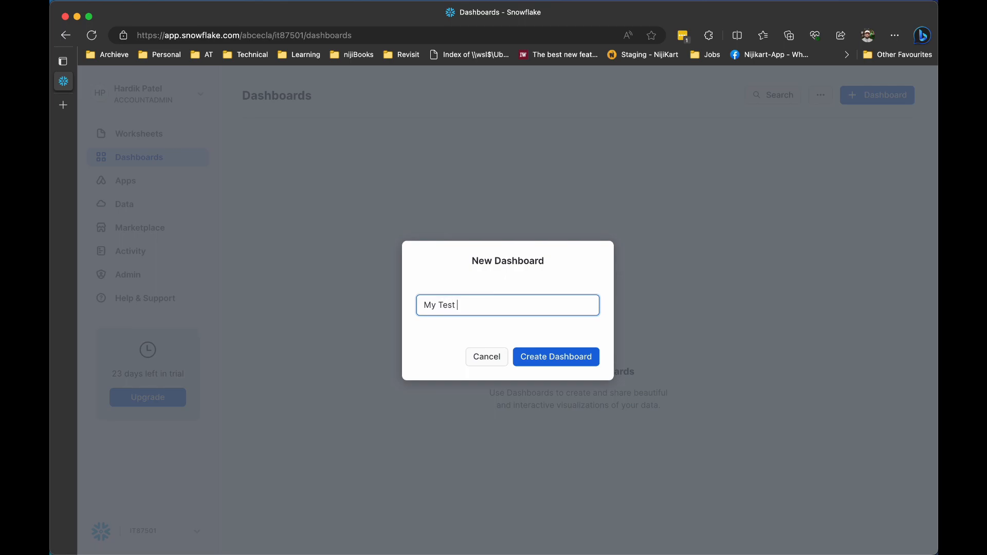
pyautogui.click(539, 357)
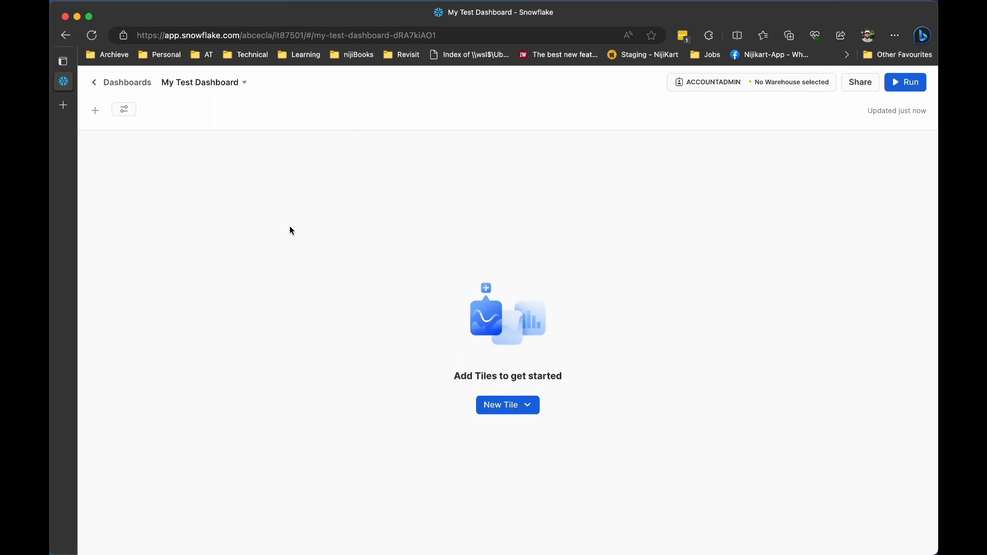
# Step: Add a new tile to My Test Dashboard from a SQL worksheet
pyautogui.click(527, 405)
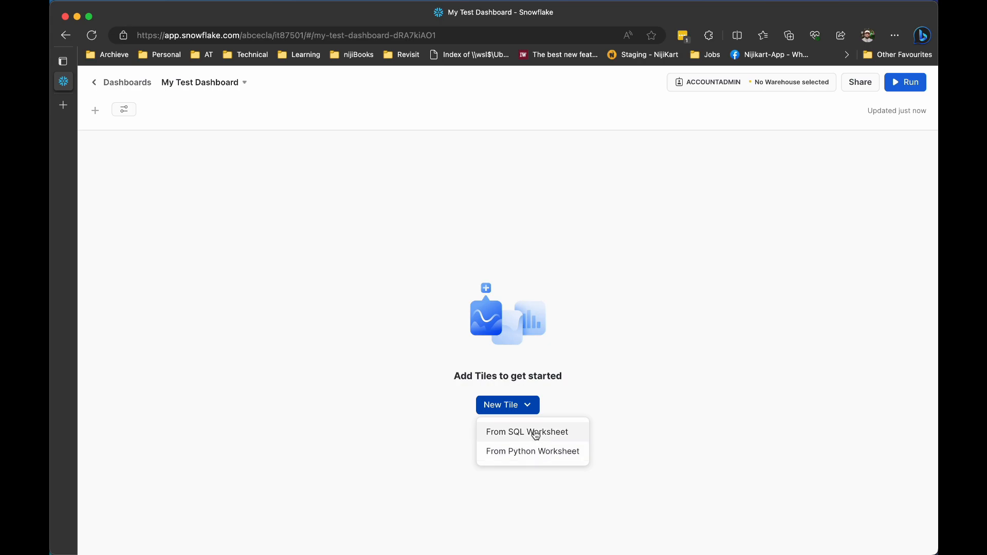
pyautogui.click(500, 408)
pyautogui.click(499, 410)
pyautogui.click(184, 227)
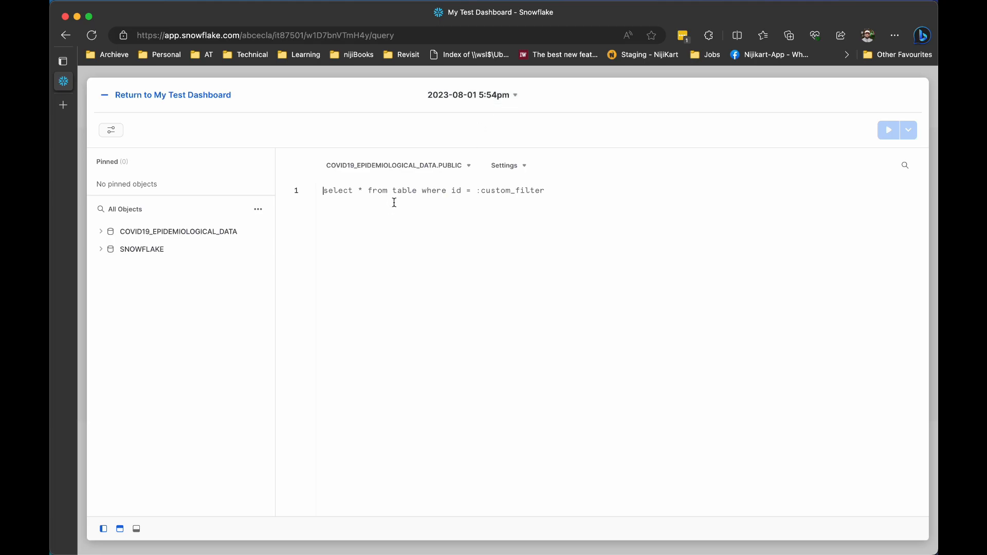
# Step: Write the query "select * from Global" in the tile's SQL editor
pyautogui.press('super+a')
pyautogui.write('sele')
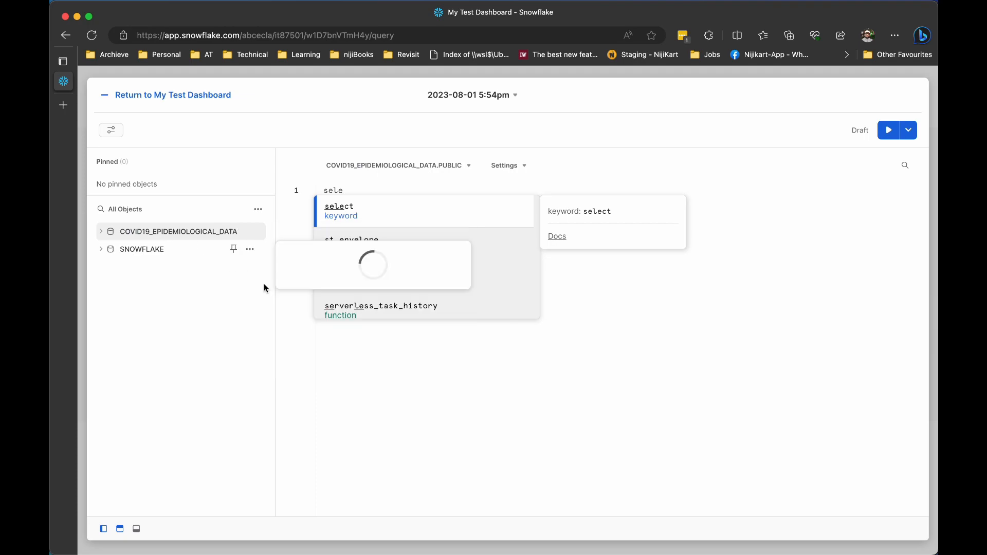
pyautogui.click(341, 211)
pyautogui.write('* from ')
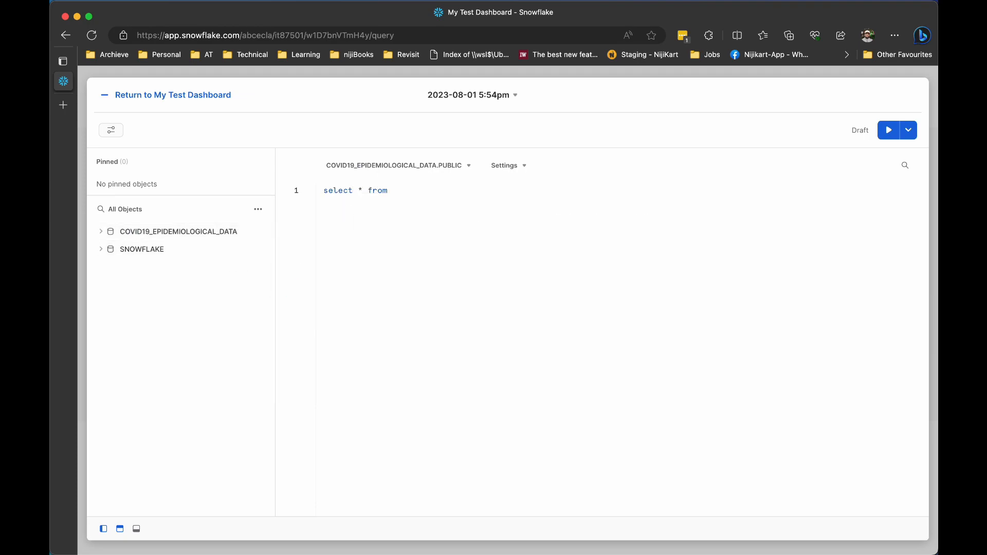
pyautogui.write('coGlobal')
# Step: Expand the tables of COVID19_EPIDEMIOLOGICAL_DATA's PUBLIC schema and locate the ECDC_GLOBAL table
pyautogui.click(101, 232)
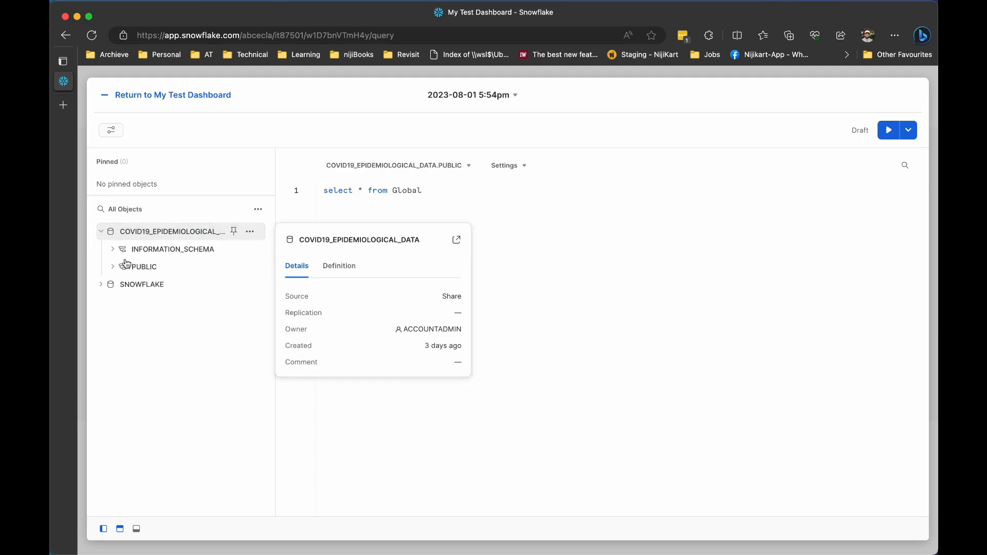
pyautogui.click(113, 266)
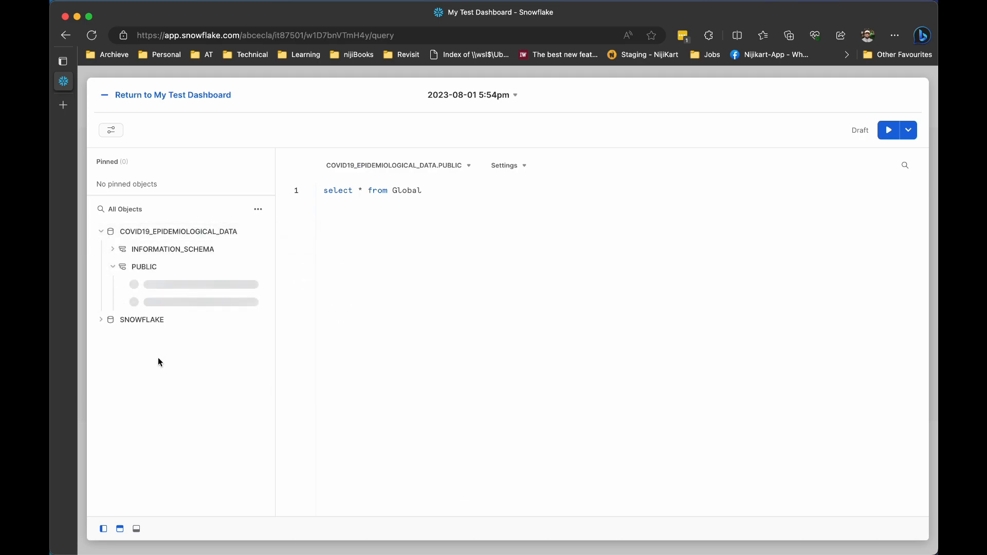
pyautogui.click(125, 285)
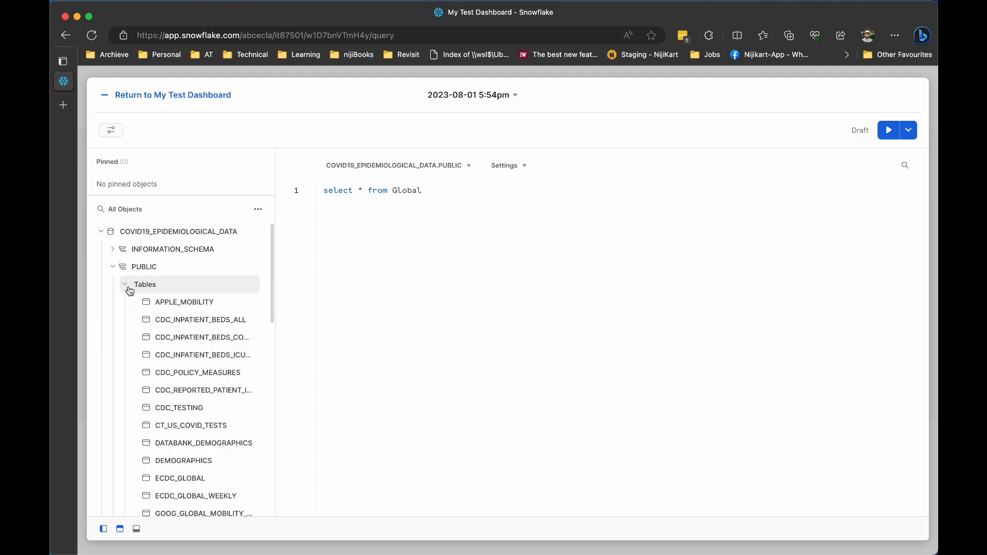
pyautogui.scroll(-5, 222, 430)
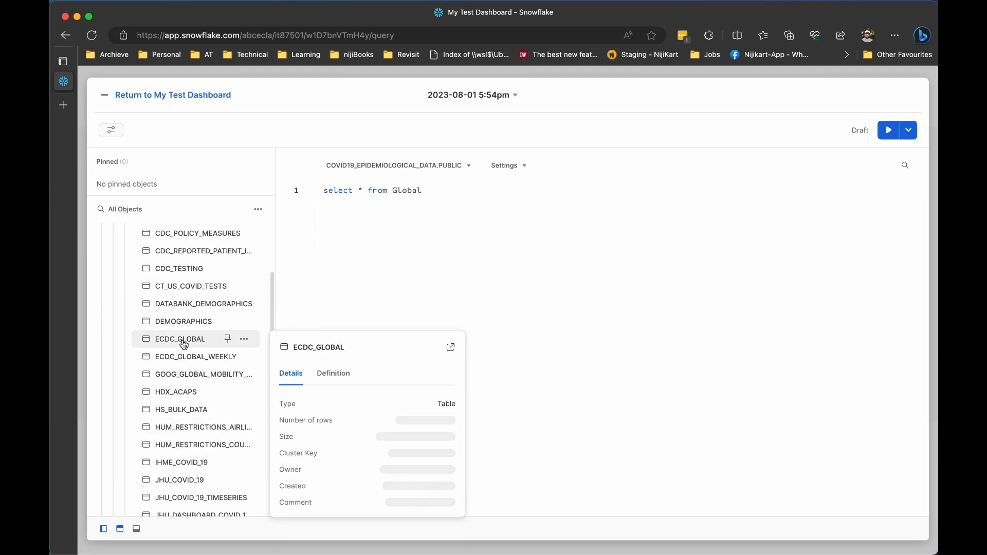
# Step: Change the query to "select * from ECDC_GLOBAL limit 10;" and run it
pyautogui.click(440, 197)
pyautogui.hotkey('shift', 'alt', 'Left')
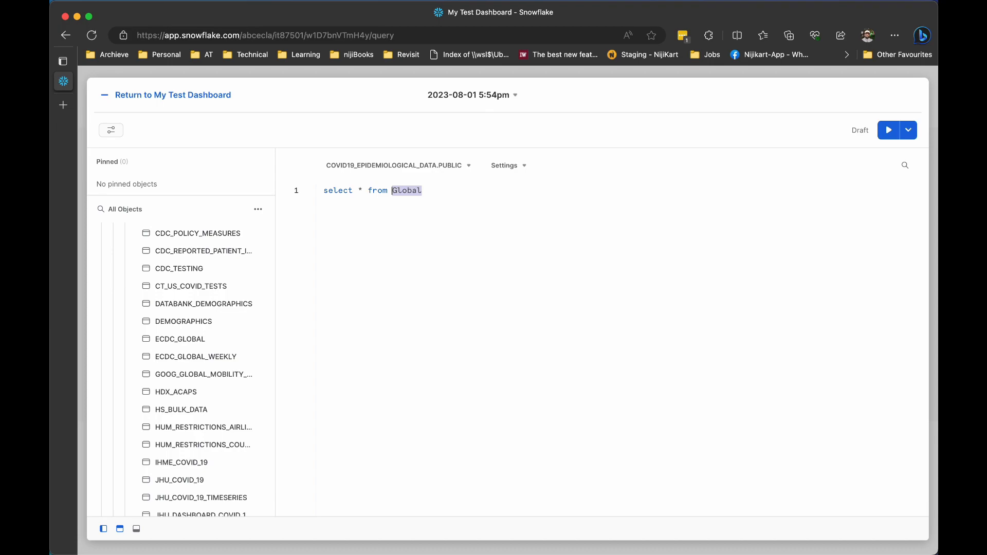
pyautogui.write('ECDC')
pyautogui.press('Return')
pyautogui.write('limit 10;')
pyautogui.press('super+Return')
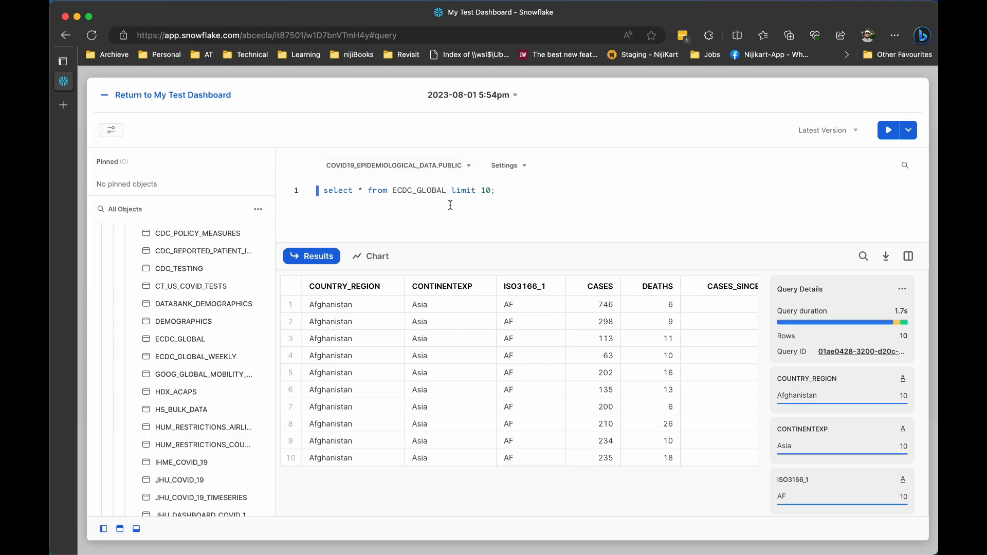
# Step: Look over the result columns, display the data as a line chart and return to My Test Dashboard
pyautogui.hscroll(2, 607, 403)
pyautogui.hscroll(5, 605, 402)
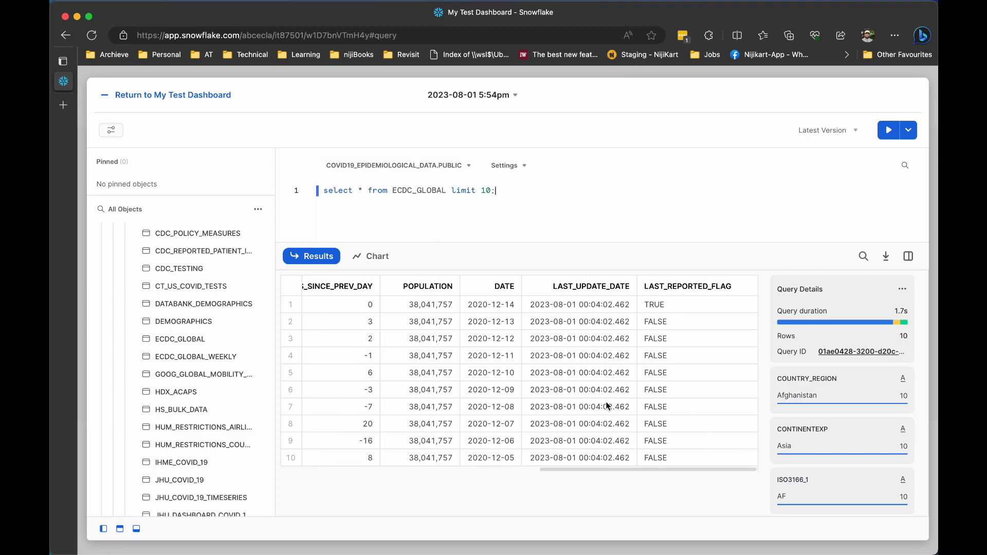
pyautogui.click(382, 259)
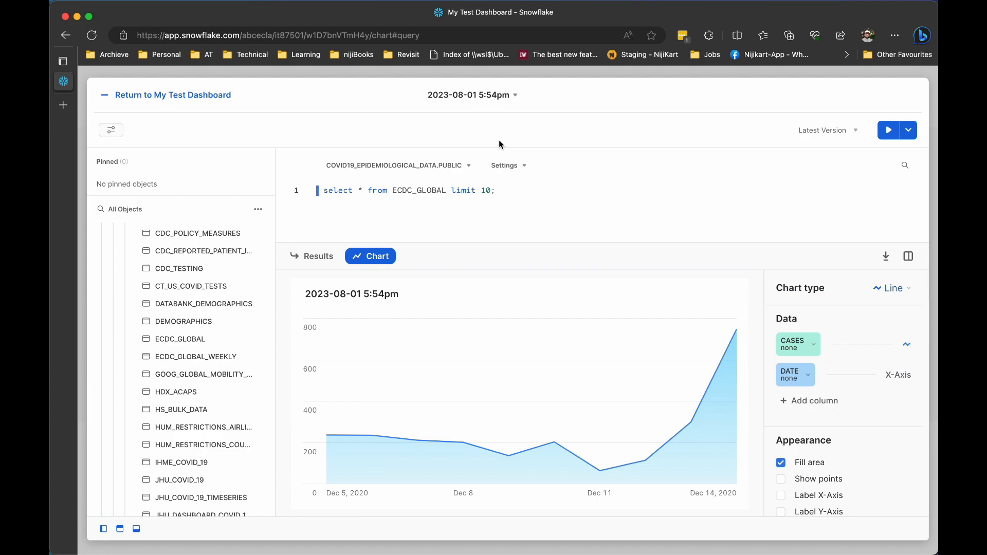
pyautogui.click(139, 98)
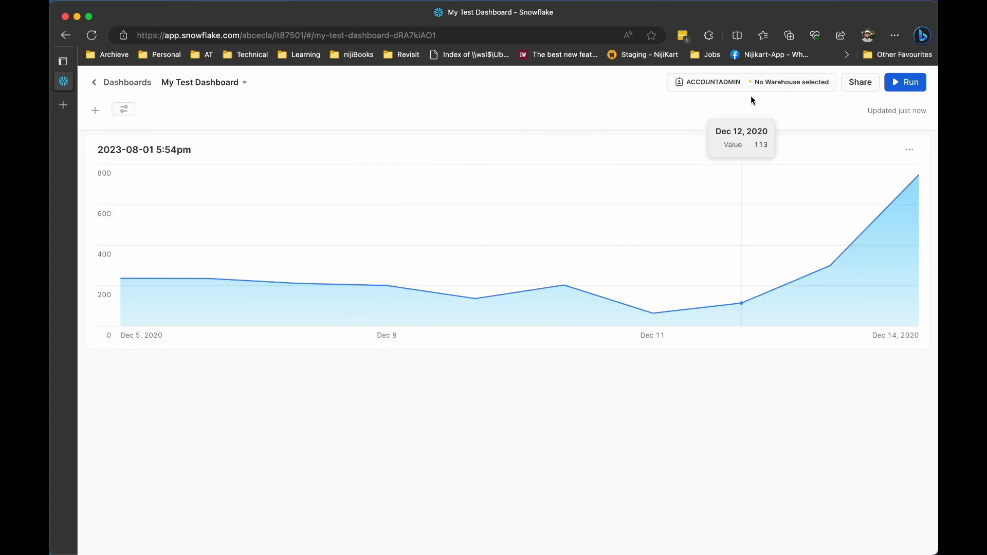
# Step: Check the dashboard's available roles and warehouses, and view the dashboards overview with its additional options
pyautogui.click(712, 85)
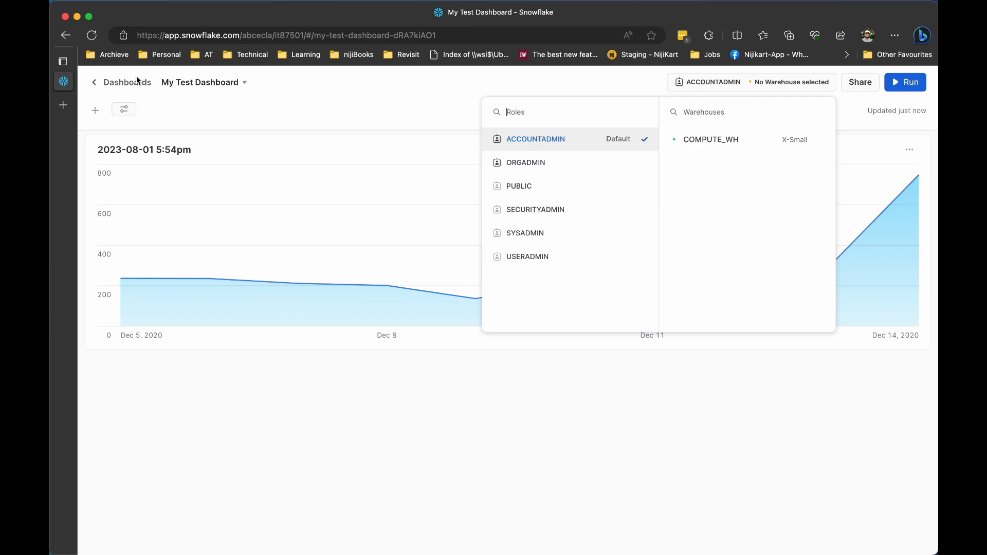
pyautogui.click(119, 84)
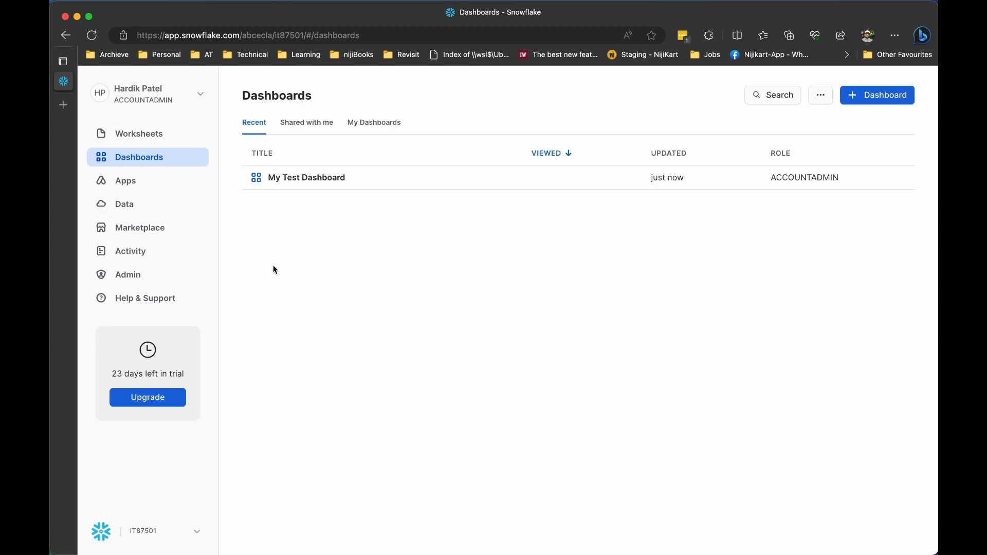
pyautogui.click(822, 98)
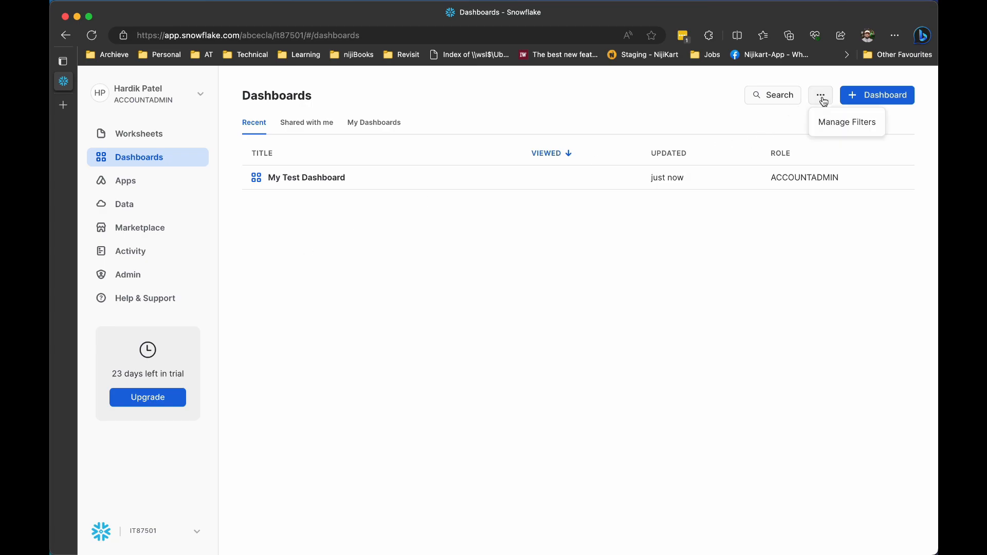
pyautogui.click(471, 323)
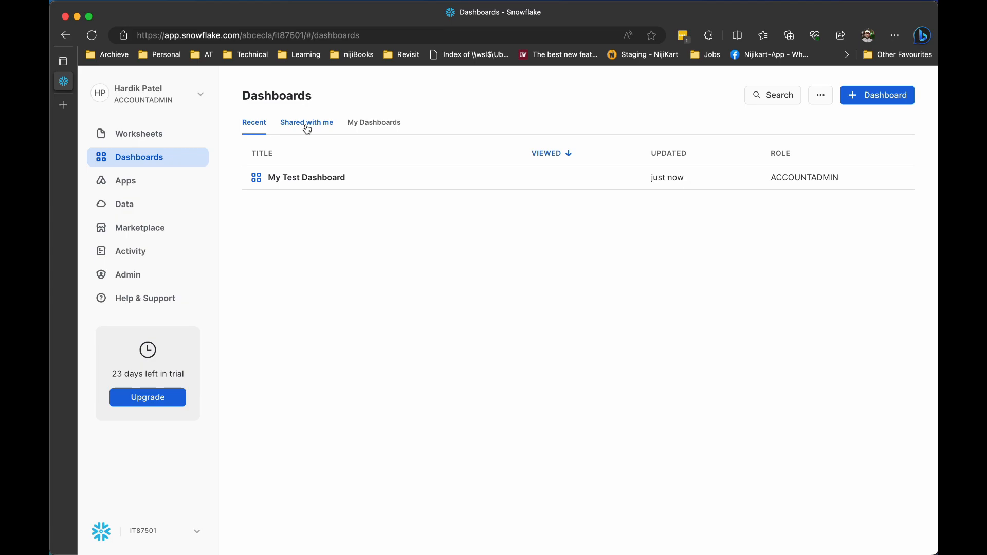
# Step: Browse the free Snowflake Native Apps and examine the Health Check app's listing from SELECT
pyautogui.click(145, 187)
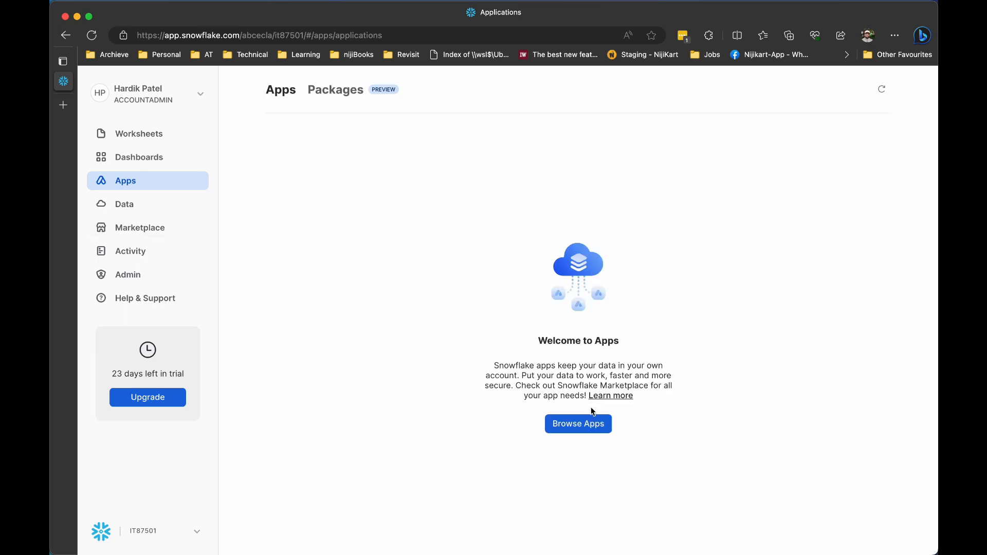
pyautogui.click(581, 428)
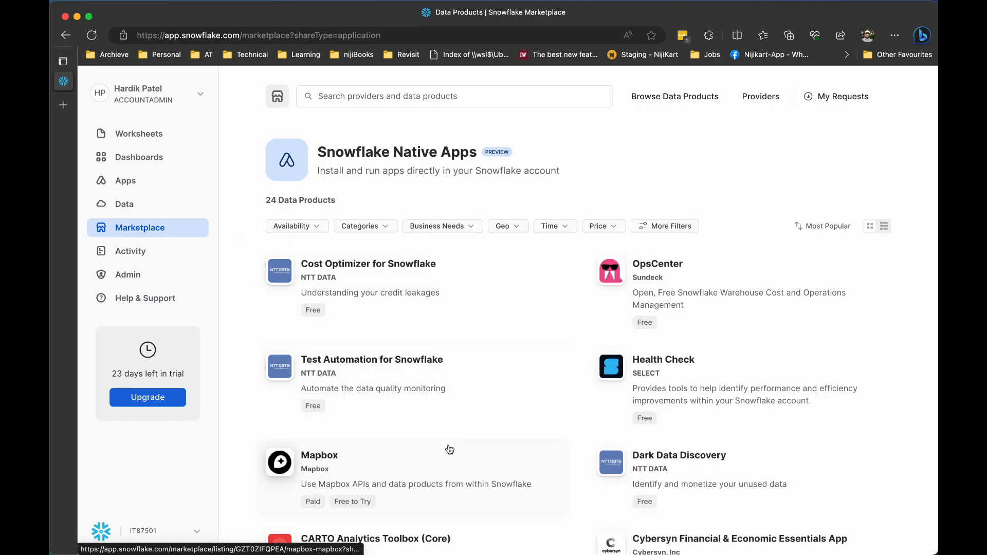
pyautogui.scroll(-2, 449, 450)
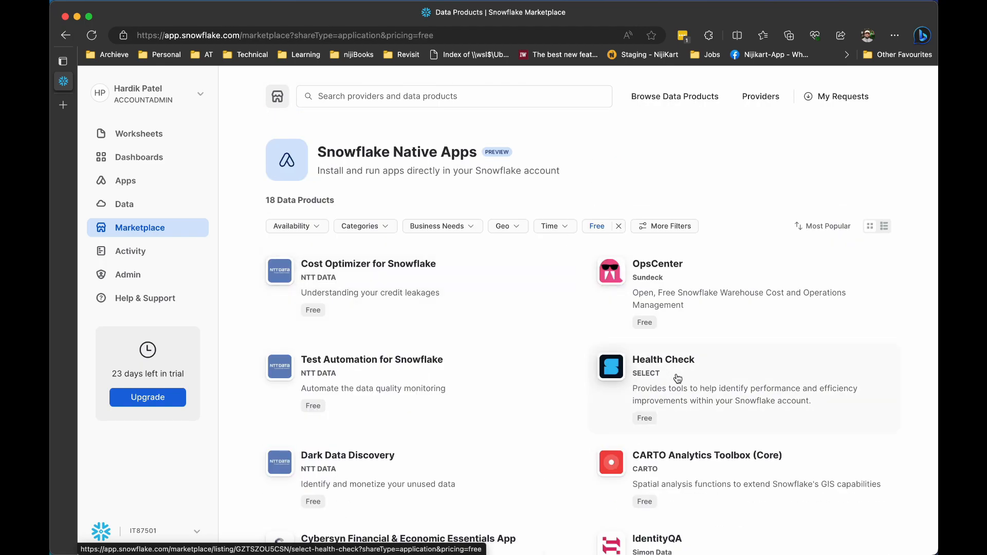
pyautogui.click(678, 378)
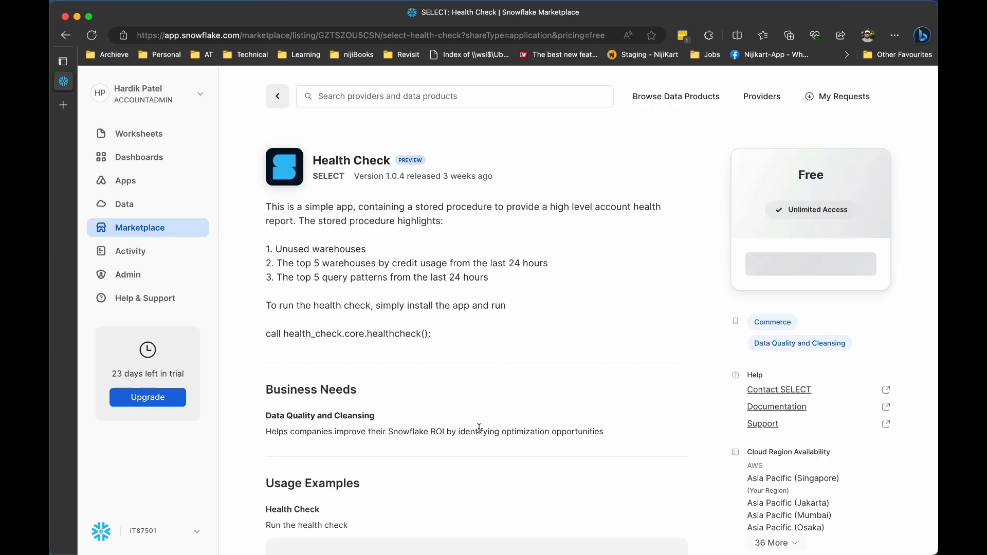
pyautogui.scroll(-3, 480, 426)
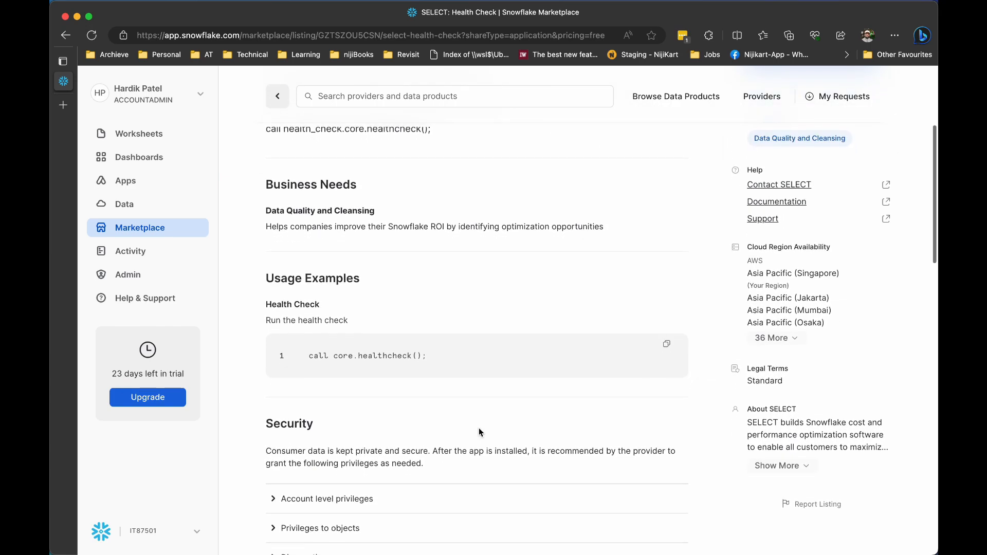
# Step: Review the Health Check listing's description and usage example, and return to the free Snowflake Native Apps list
pyautogui.scroll(5, 479, 428)
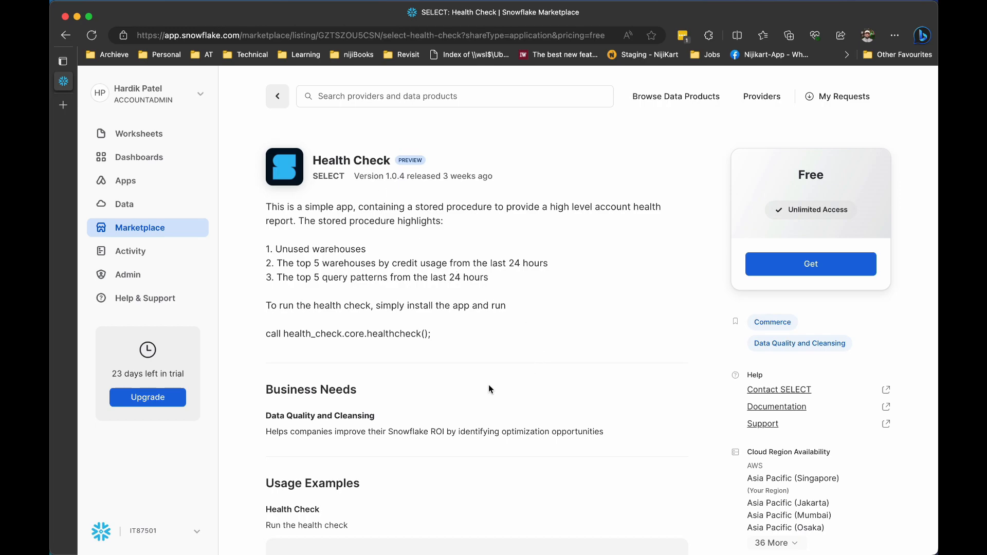
pyautogui.scroll(-2, 490, 389)
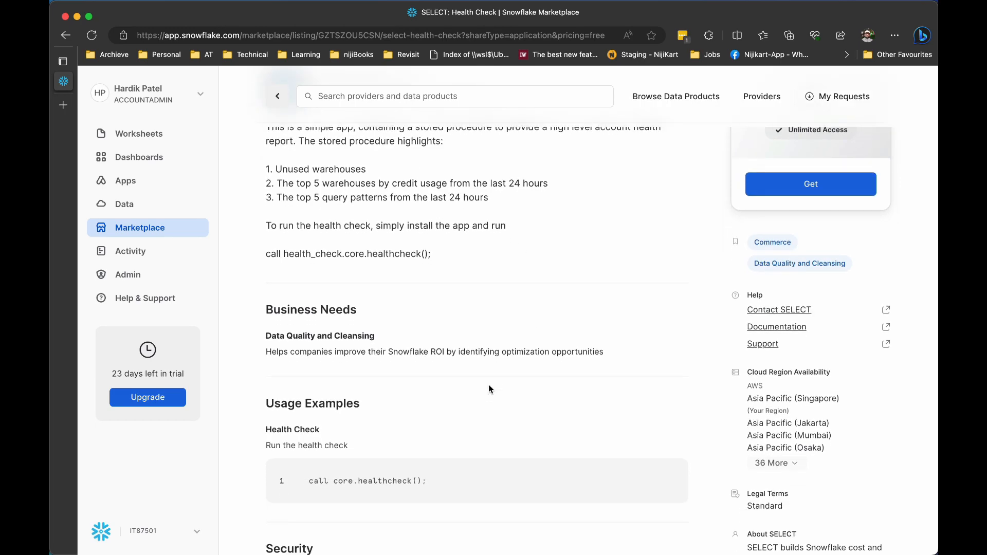
pyautogui.click(277, 96)
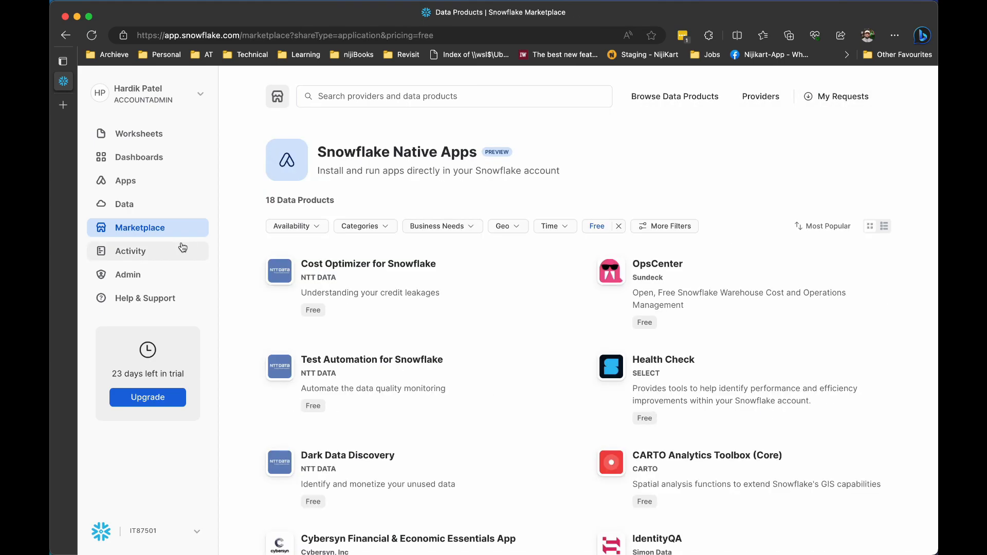
# Step: Open the account's databases overview and switch the active role to PUBLIC
pyautogui.click(147, 205)
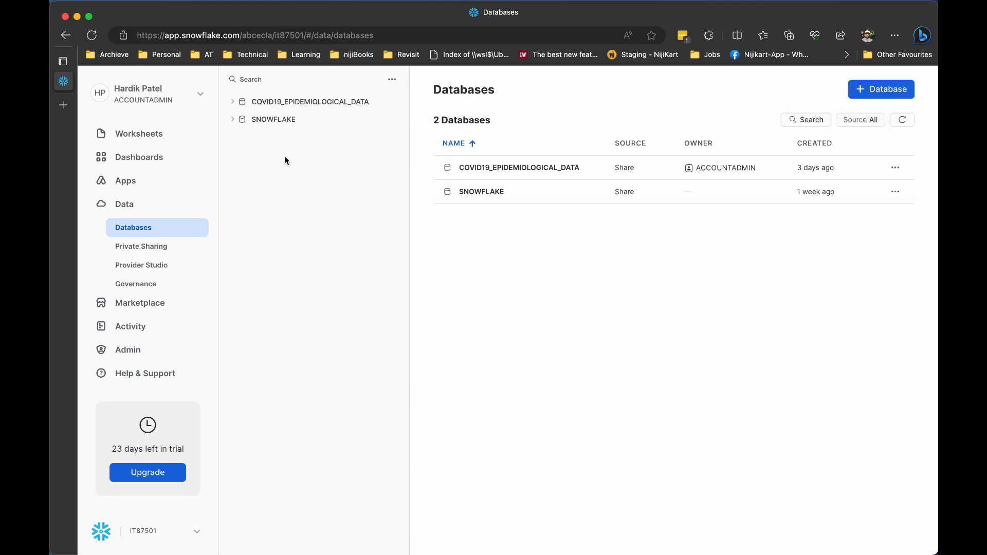
pyautogui.click(158, 104)
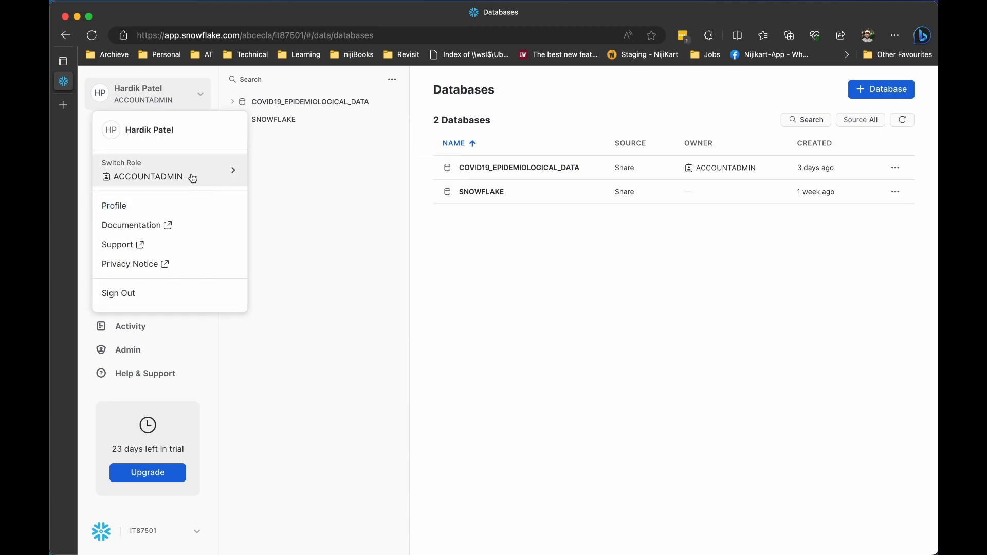
pyautogui.moveTo(221, 174)
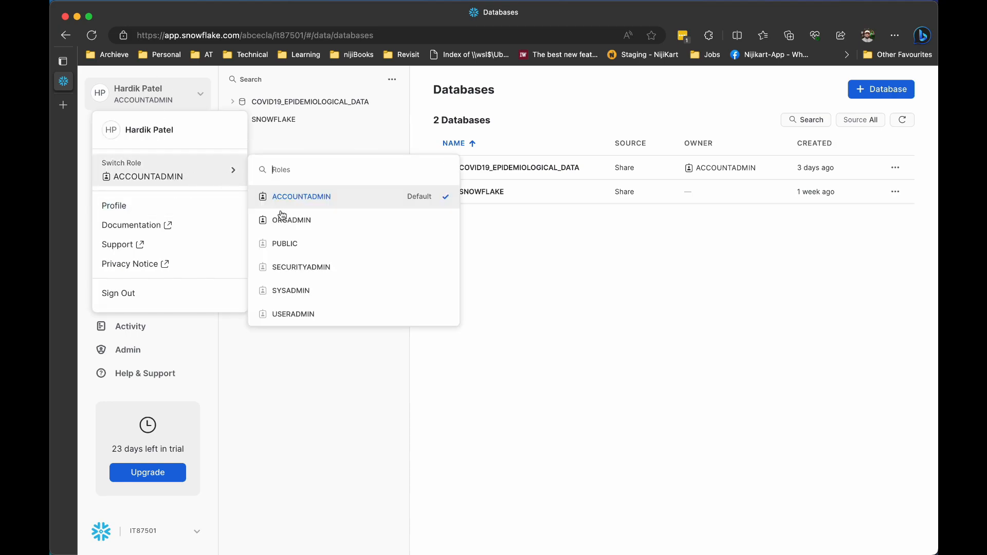
pyautogui.click(285, 246)
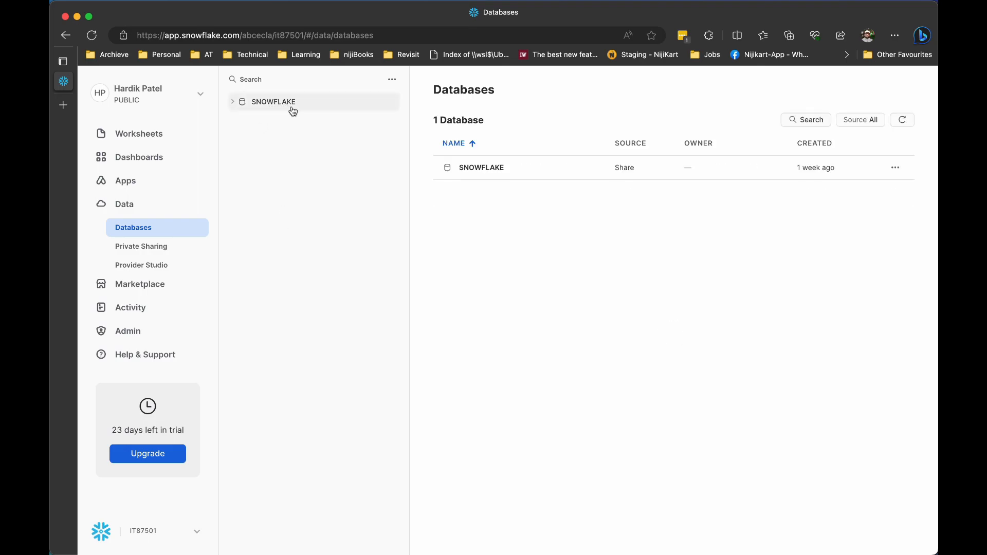
# Step: Switch the active role back to ACCOUNTADMIN and check the owner of the COVID19_EPIDEMIOLOGICAL_DATA database
pyautogui.click(194, 95)
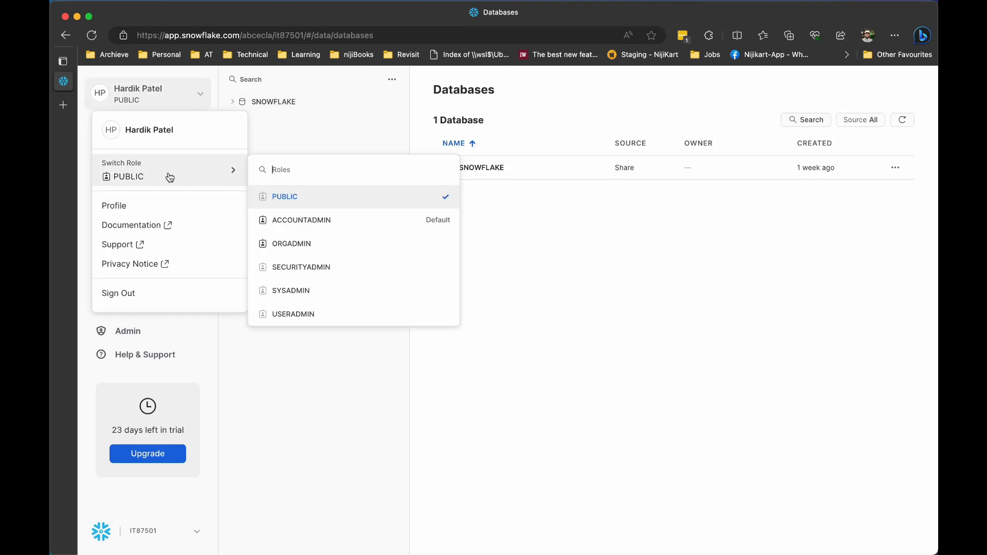
pyautogui.moveTo(237, 173)
pyautogui.click(299, 221)
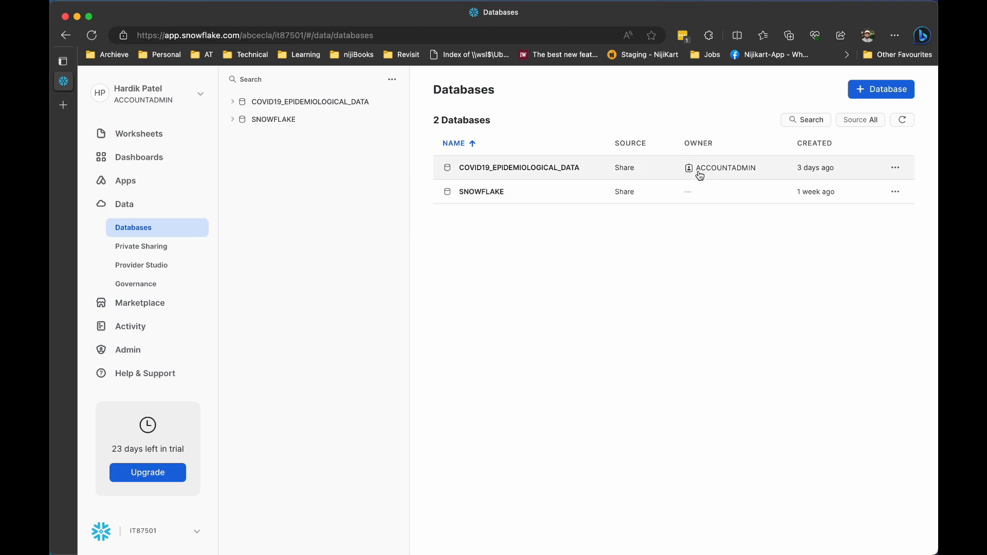
pyautogui.moveTo(712, 177)
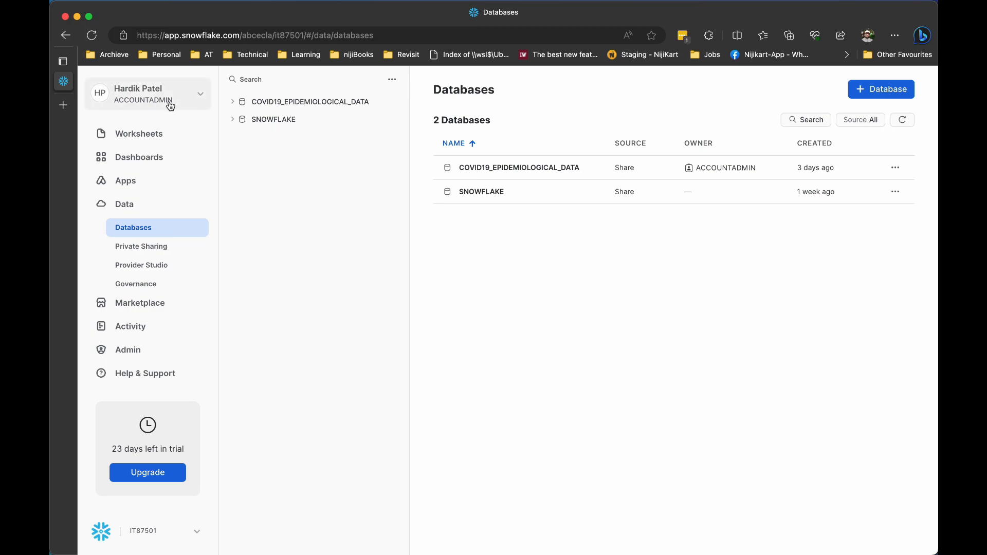
# Step: Expand the COVID19_EPIDEMIOLOGICAL_DATA database and view its PUBLIC schema's privileges and tables
pyautogui.click(234, 101)
pyautogui.click(246, 138)
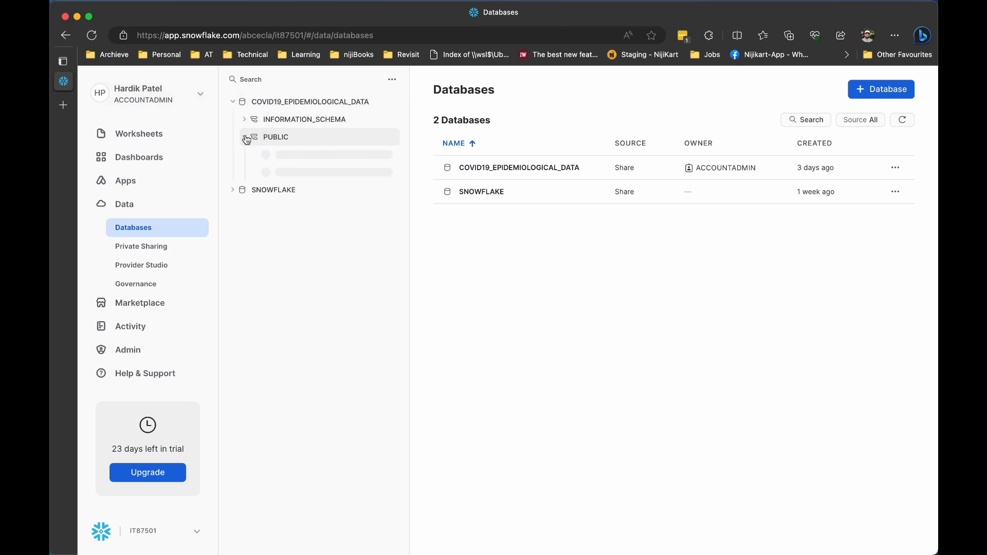
pyautogui.click(289, 145)
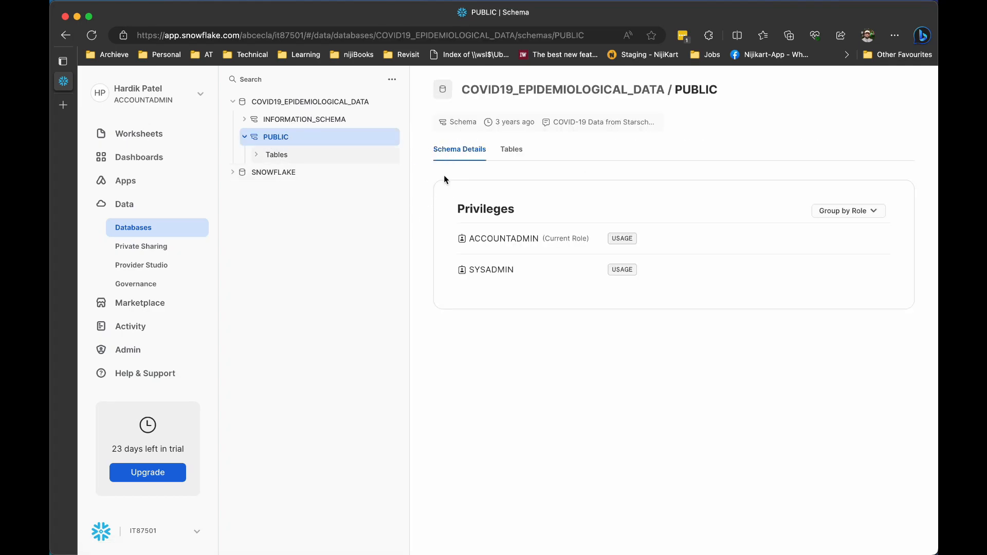
pyautogui.click(510, 152)
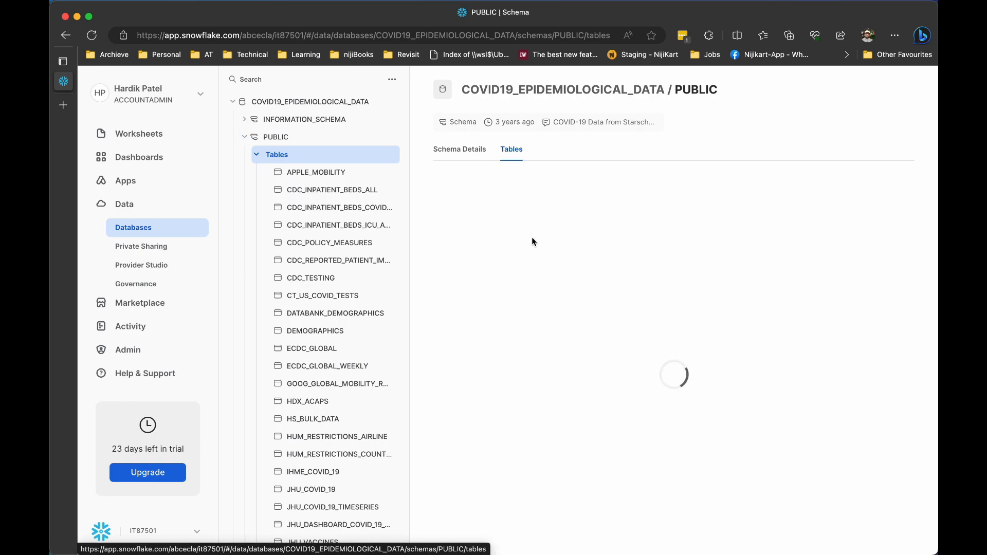
# Step: Examine the APPLE_MOBILITY table's privileges, columns, summary details, data preview and copy history
pyautogui.click(337, 175)
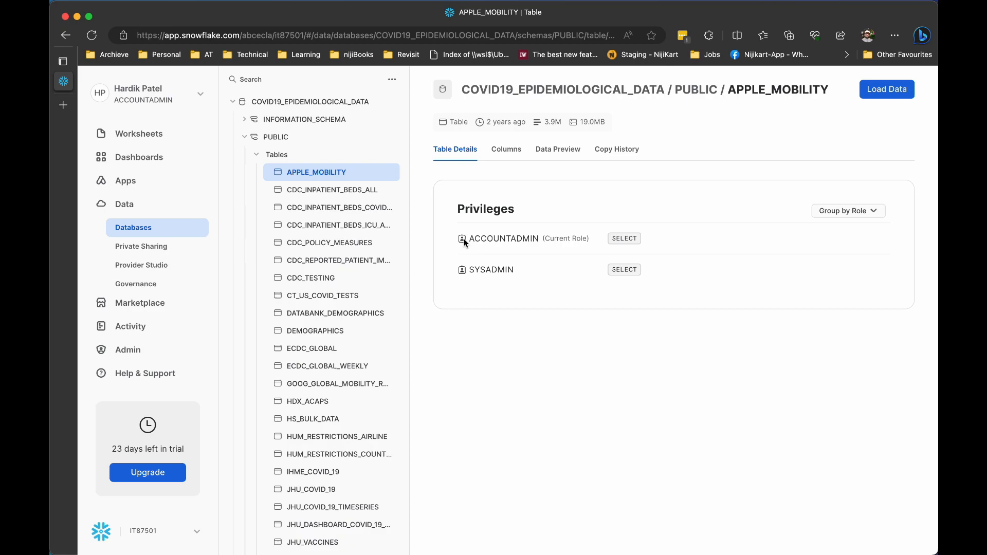
pyautogui.click(508, 149)
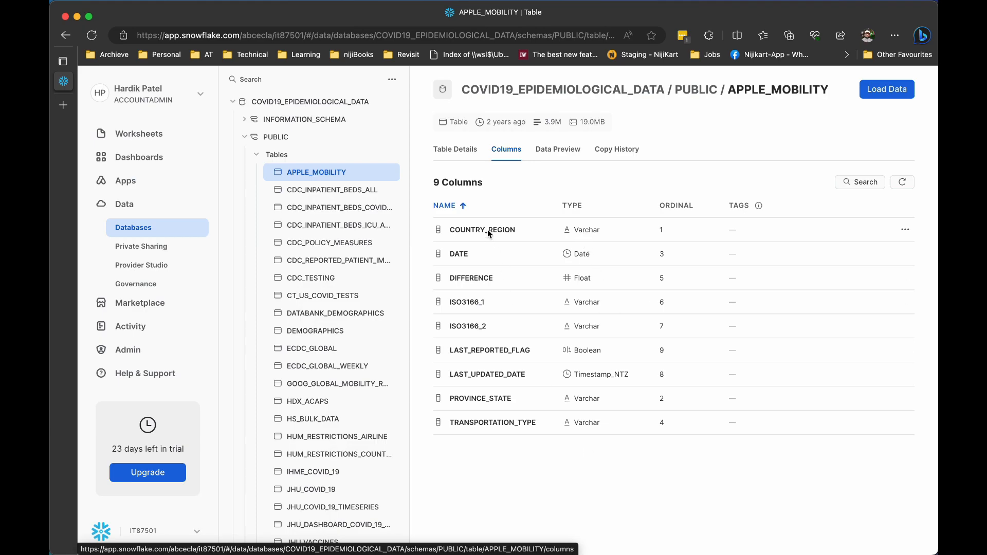
pyautogui.click(555, 154)
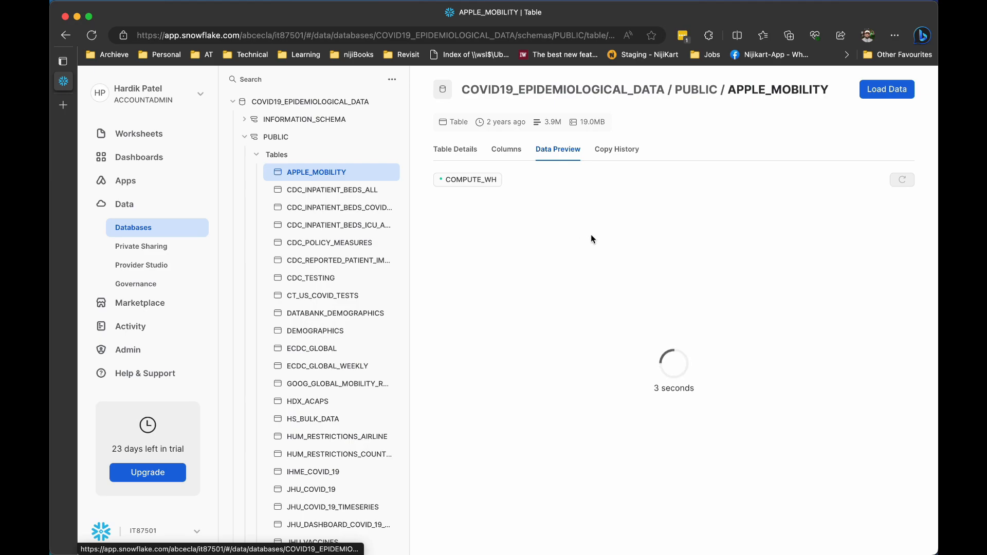
pyautogui.moveTo(629, 124); pyautogui.dragTo(441, 122)
pyautogui.click(658, 125)
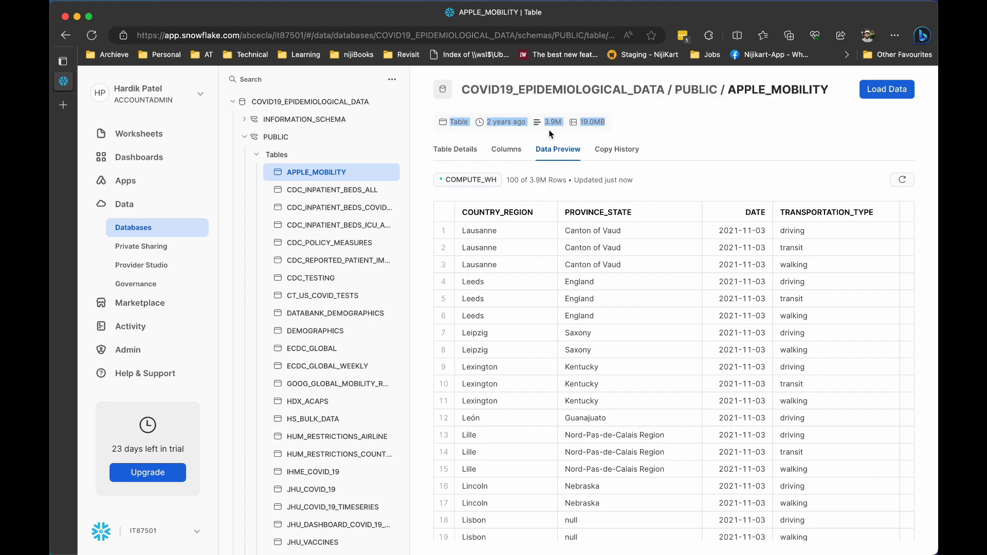
pyautogui.click(596, 130)
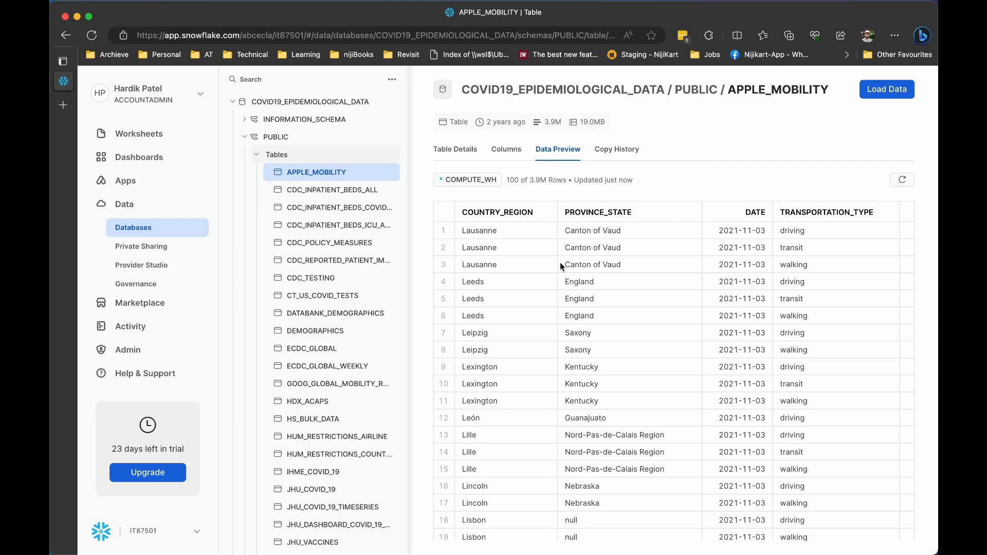
pyautogui.scroll(-15, 608, 396)
pyautogui.click(625, 154)
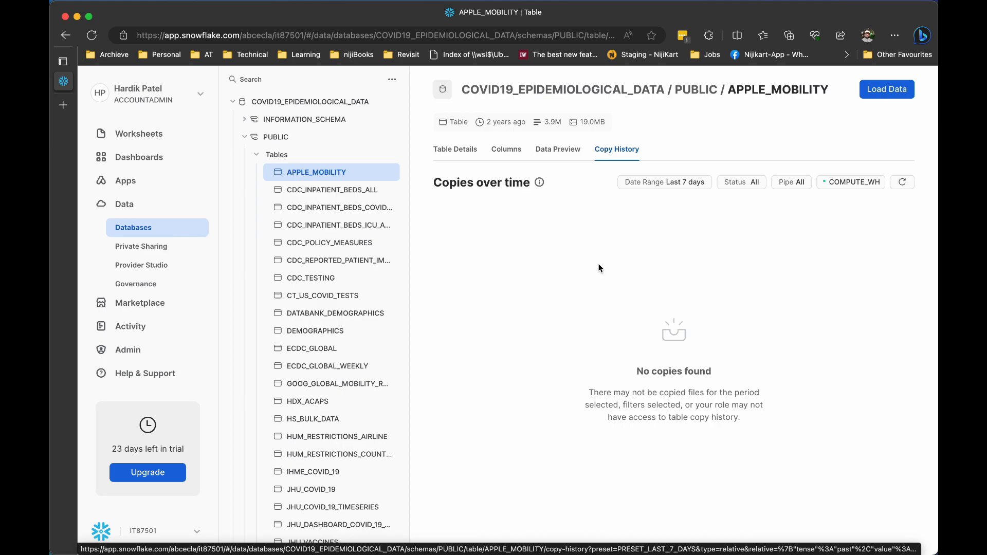
# Step: Collapse the PUBLIC schema's table list and look through the Private Sharing, Provider Studio and Governance pages
pyautogui.click(278, 154)
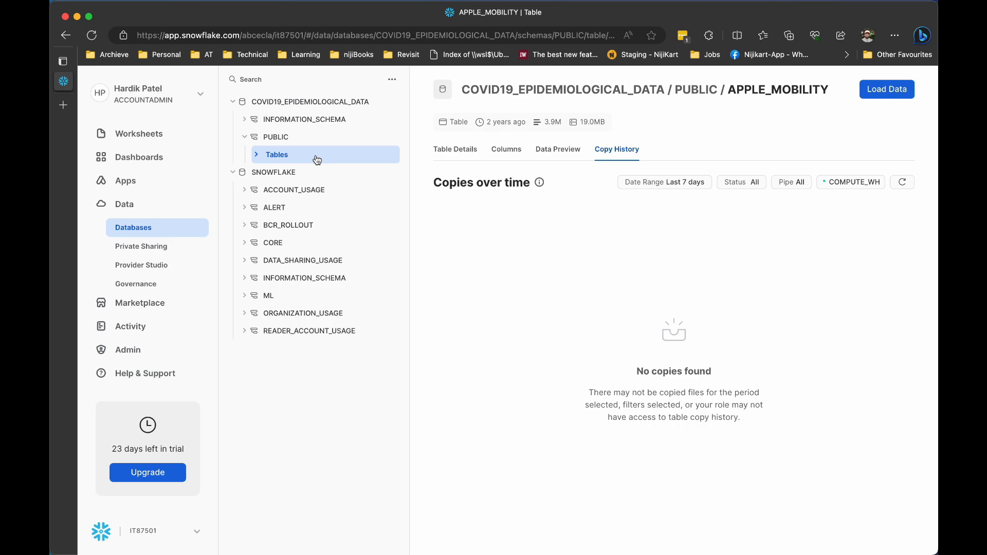
pyautogui.click(148, 249)
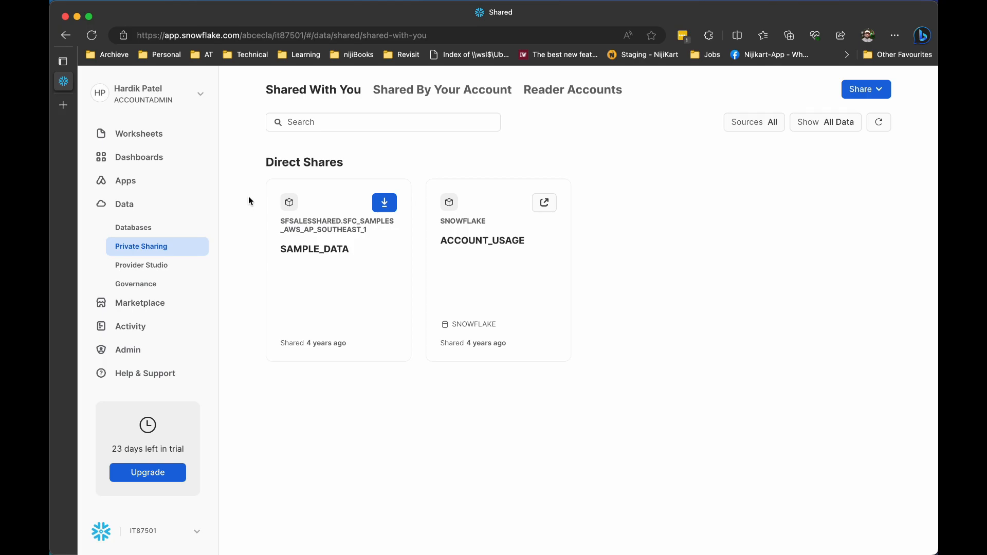
pyautogui.click(144, 267)
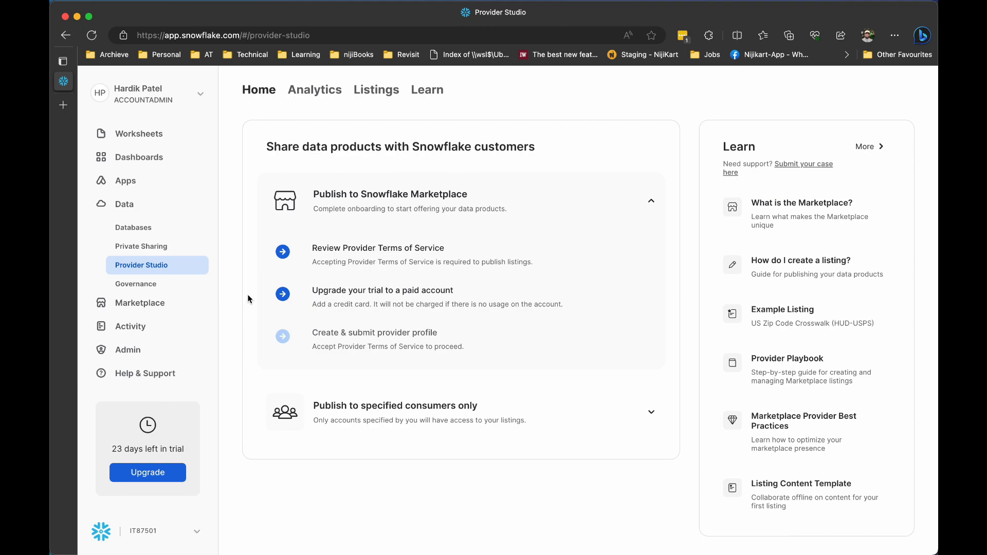
pyautogui.scroll(-1, 415, 333)
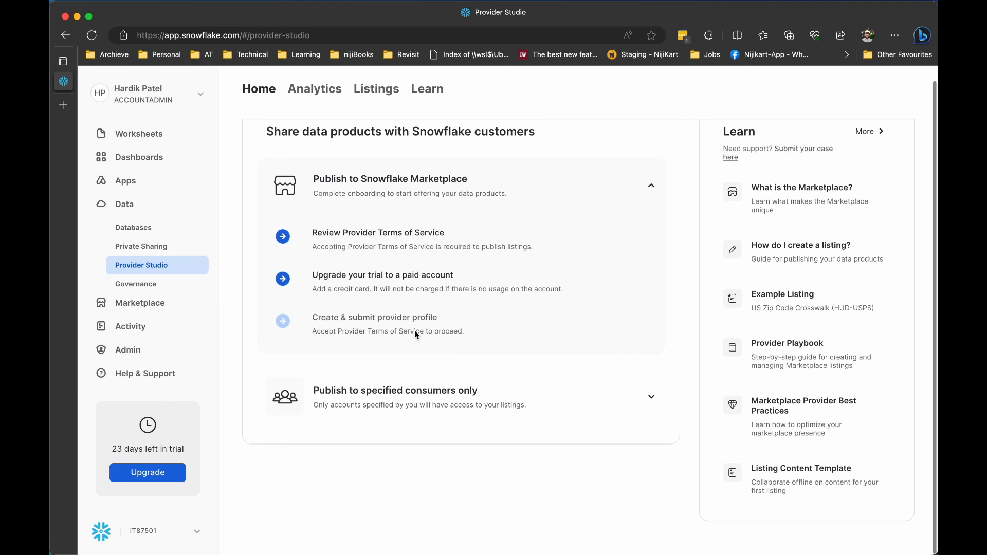
pyautogui.click(144, 285)
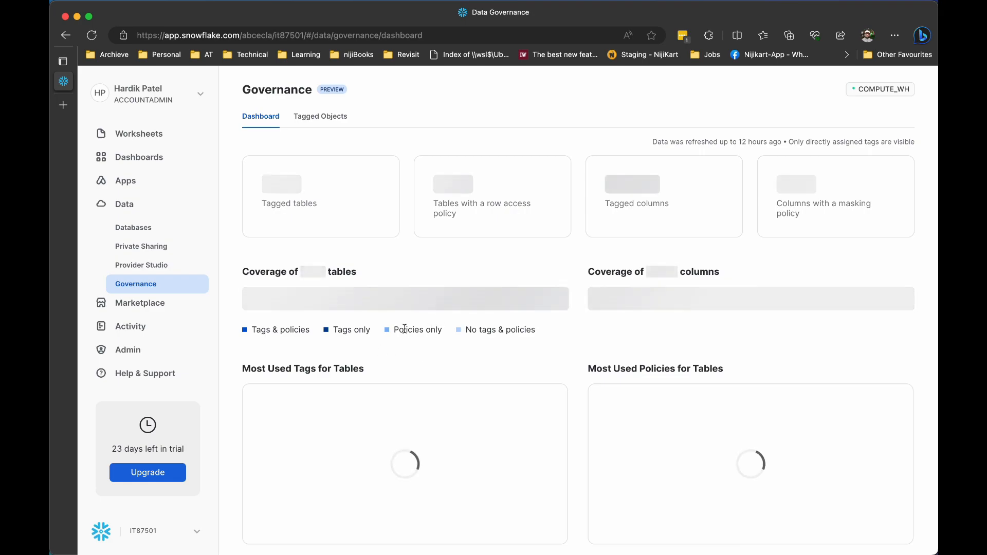
# Step: Review the account's query history, including a past query's SQL text, and check its copy and task histories
pyautogui.click(154, 304)
pyautogui.click(144, 251)
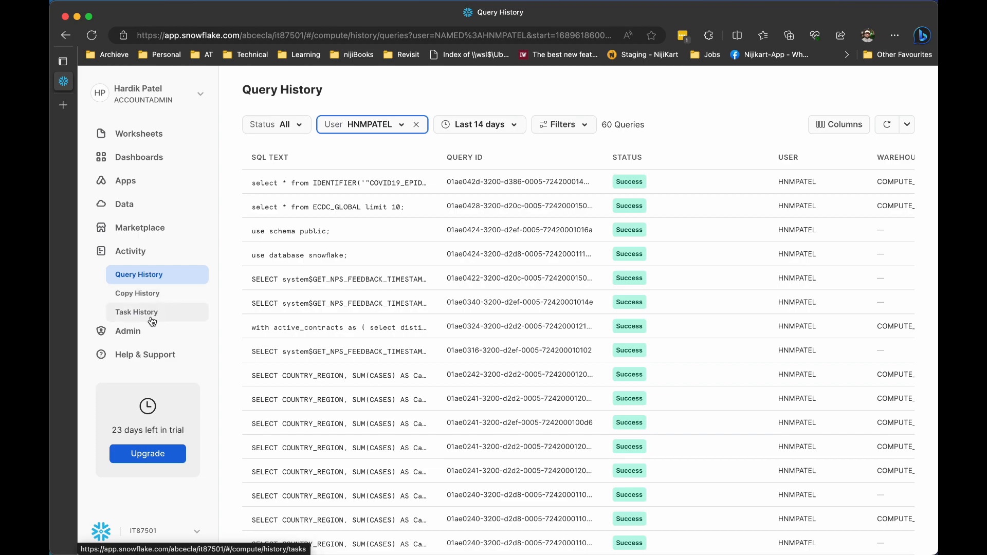
pyautogui.click(159, 281)
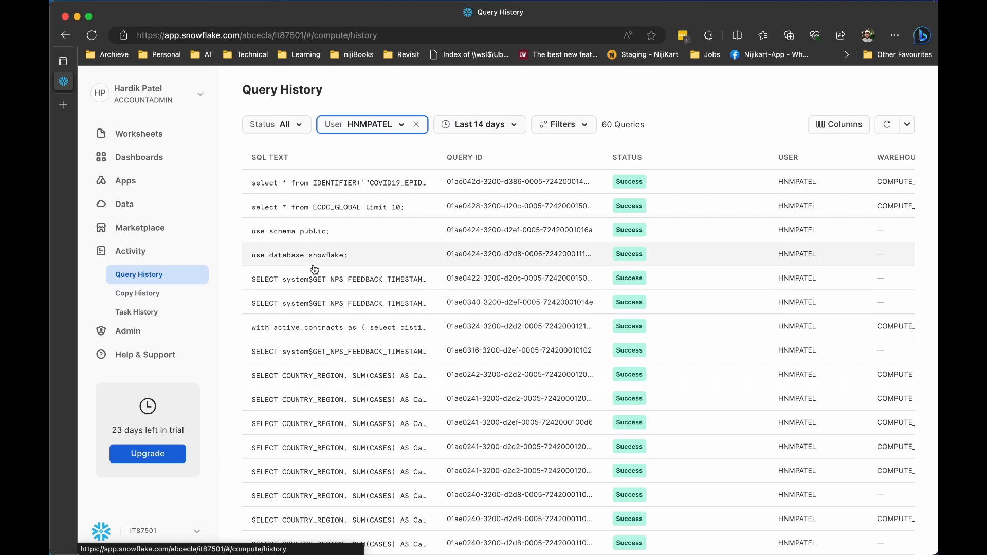
pyautogui.moveTo(313, 263)
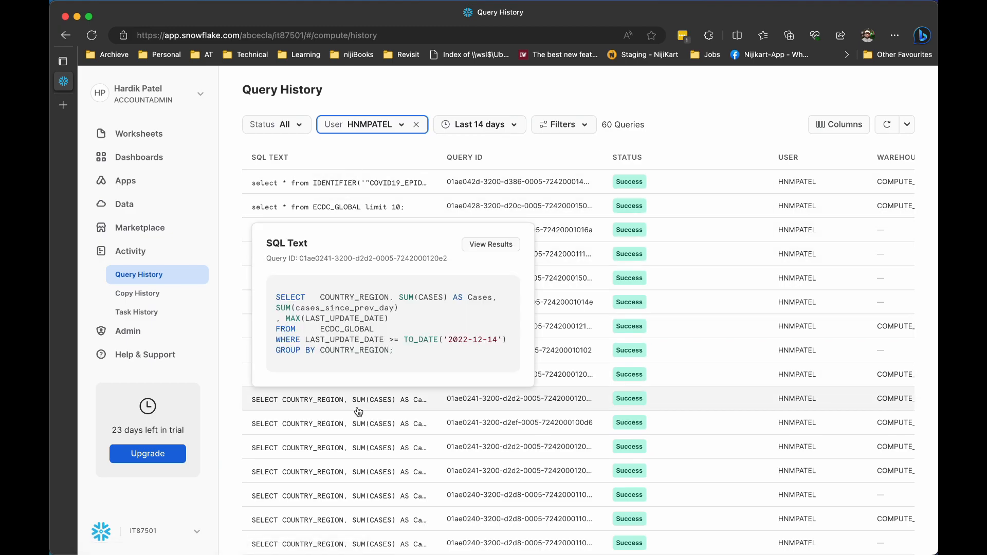
pyautogui.click(153, 293)
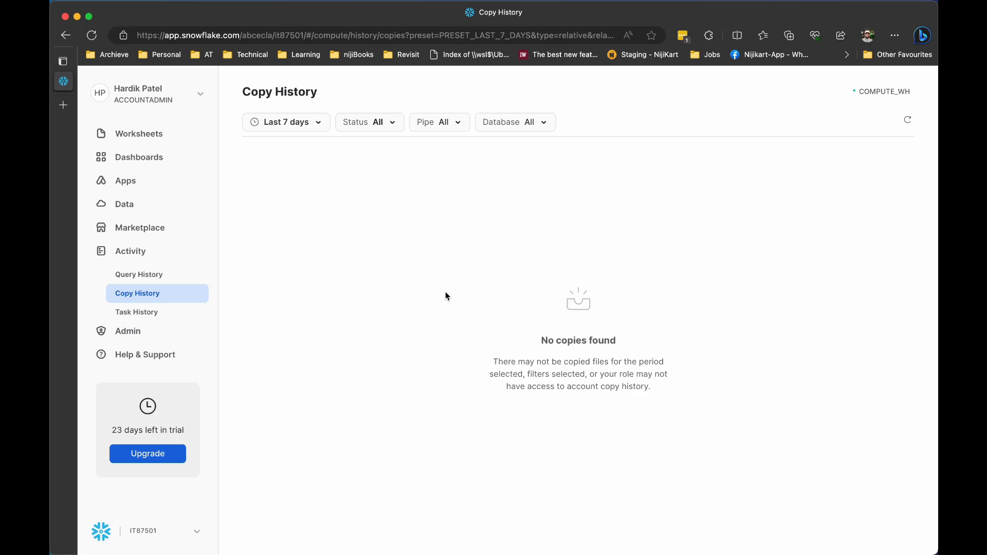
pyautogui.click(142, 312)
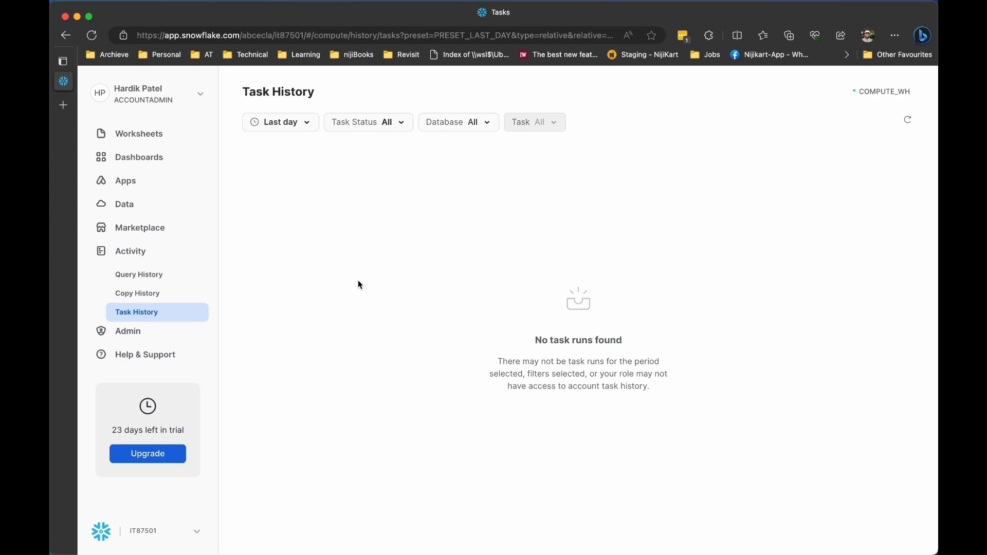
# Step: View the account's usage costs and check the available usage types without changing the filter
pyautogui.click(136, 336)
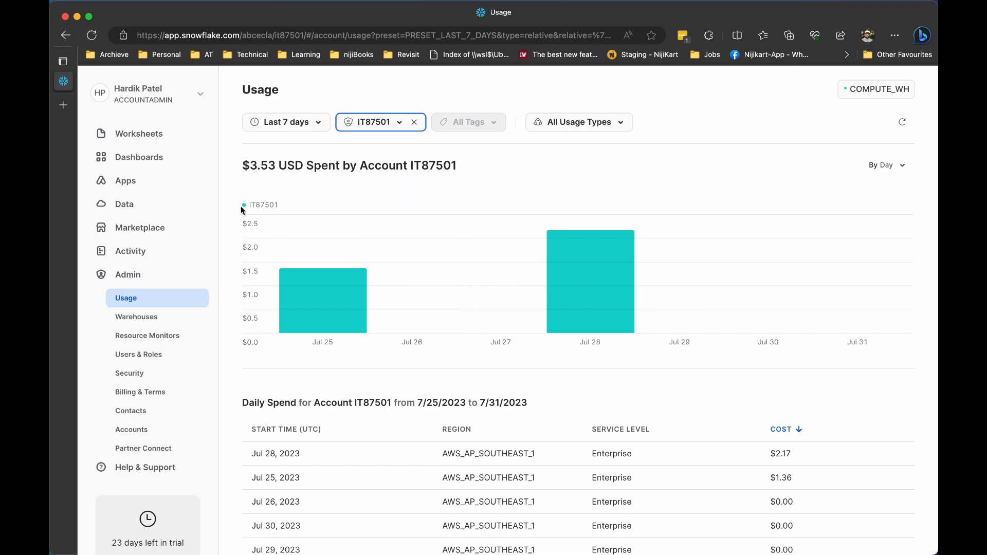
pyautogui.click(591, 126)
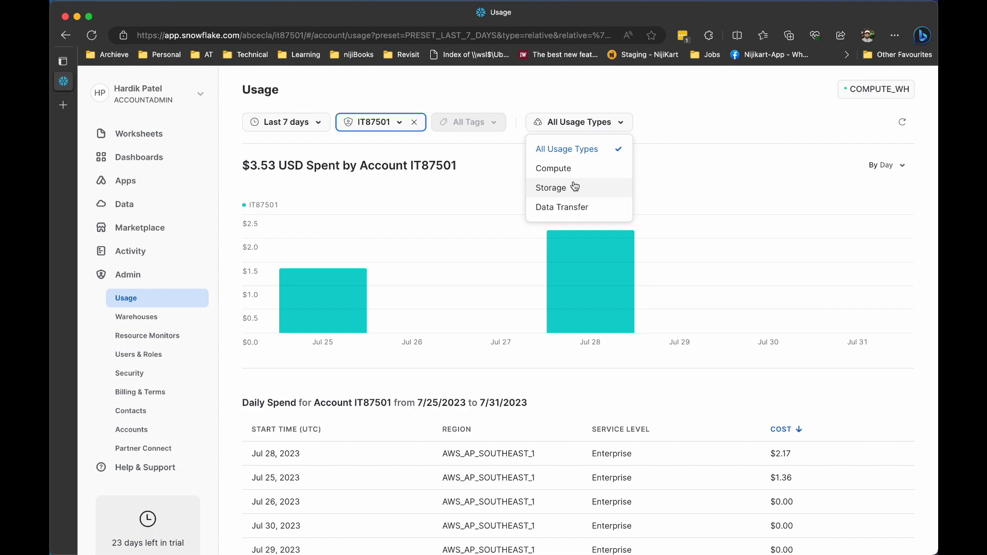
pyautogui.click(684, 153)
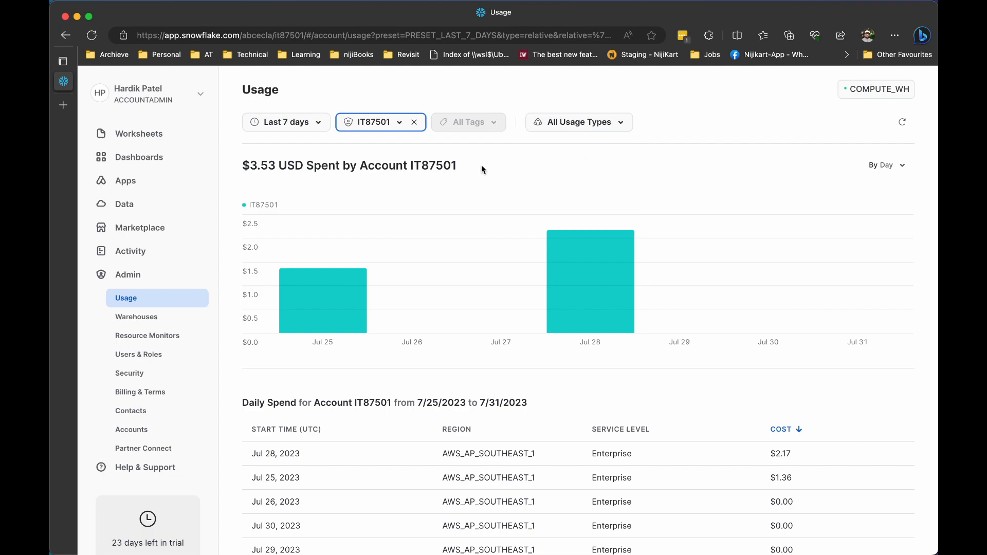
# Step: View the account's warehouses, its resource monitors and its list of users
pyautogui.click(157, 321)
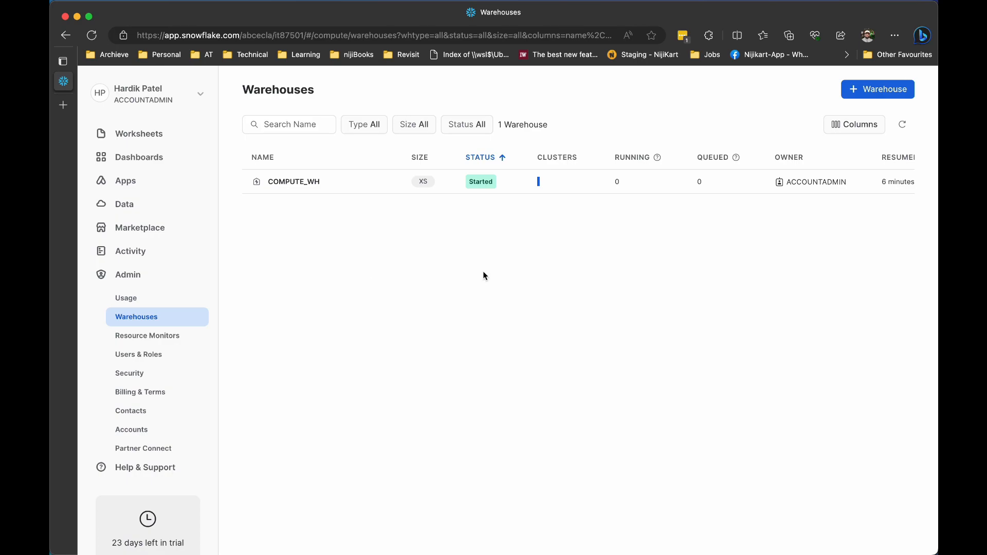
pyautogui.click(164, 336)
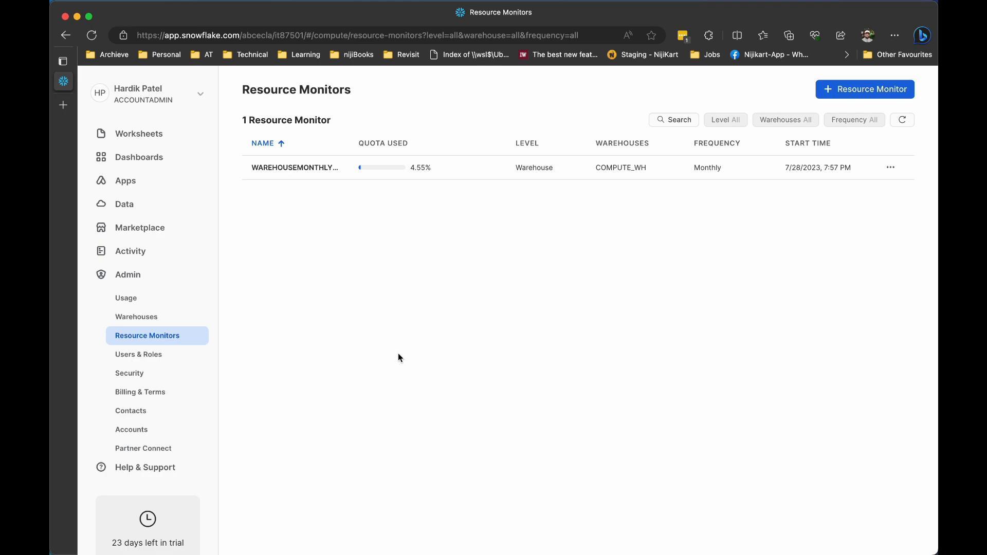
pyautogui.click(284, 174)
pyautogui.click(148, 354)
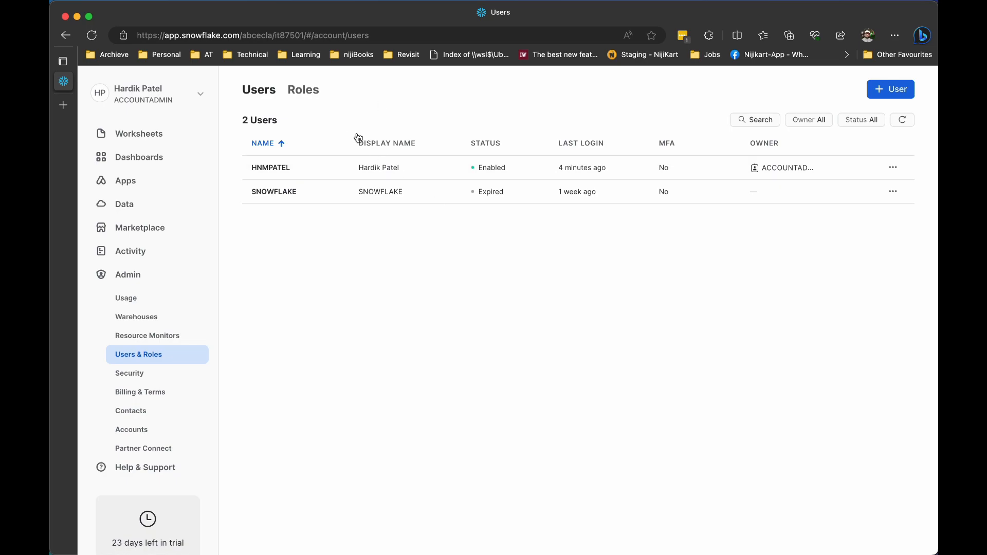
# Step: Examine the account's role hierarchy graph, including the ORGADMIN and PUBLIC roles, and view the roles as a table
pyautogui.click(303, 90)
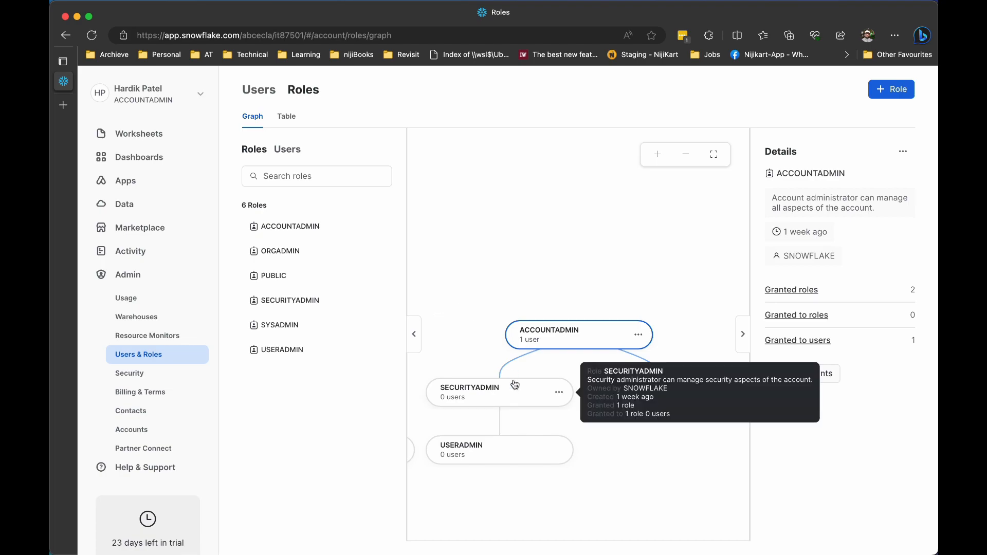
pyautogui.moveTo(551, 366)
pyautogui.mouseDown()
pyautogui.moveTo(613, 368)
pyautogui.moveTo(562, 360)
pyautogui.mouseUp()
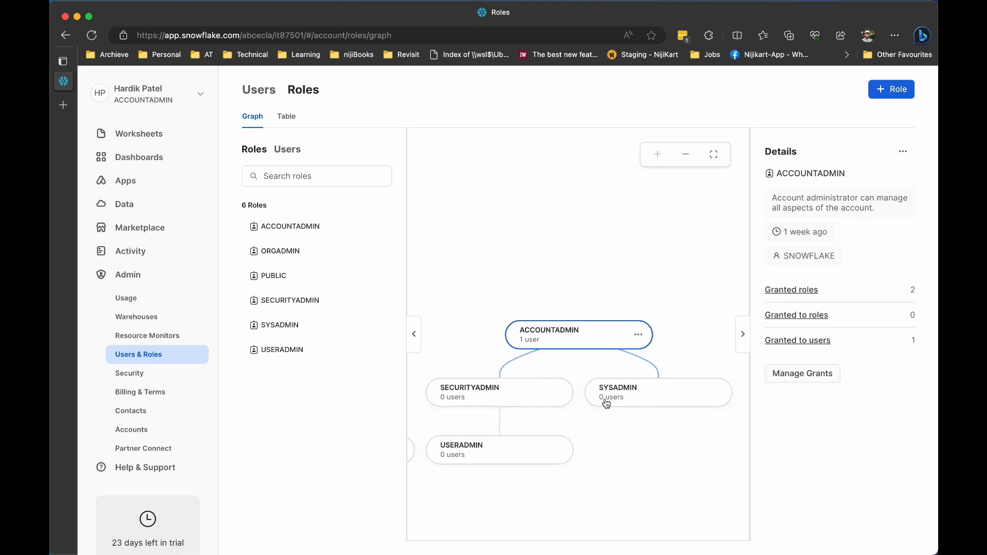
pyautogui.moveTo(530, 414); pyautogui.dragTo(705, 418)
pyautogui.moveTo(564, 419); pyautogui.dragTo(661, 388)
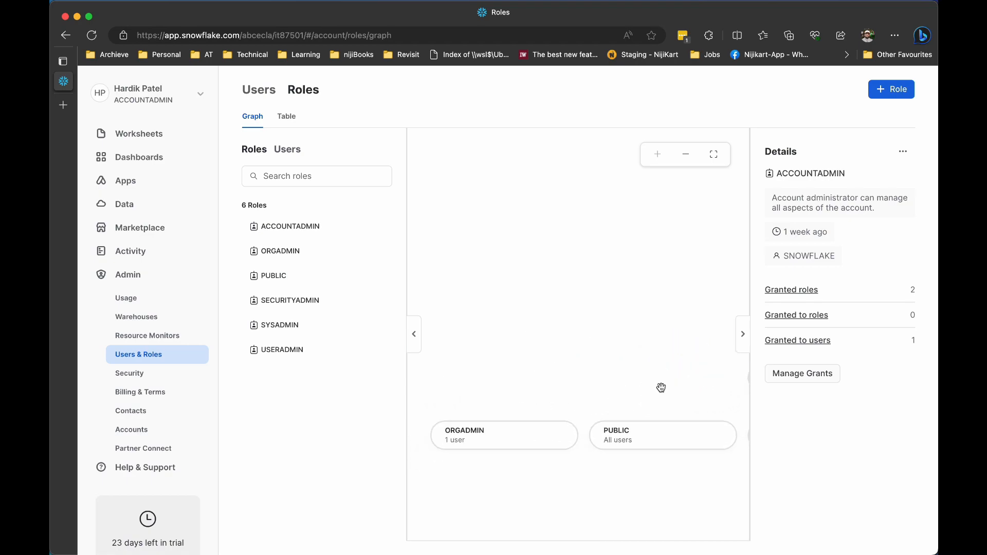
pyautogui.moveTo(501, 433)
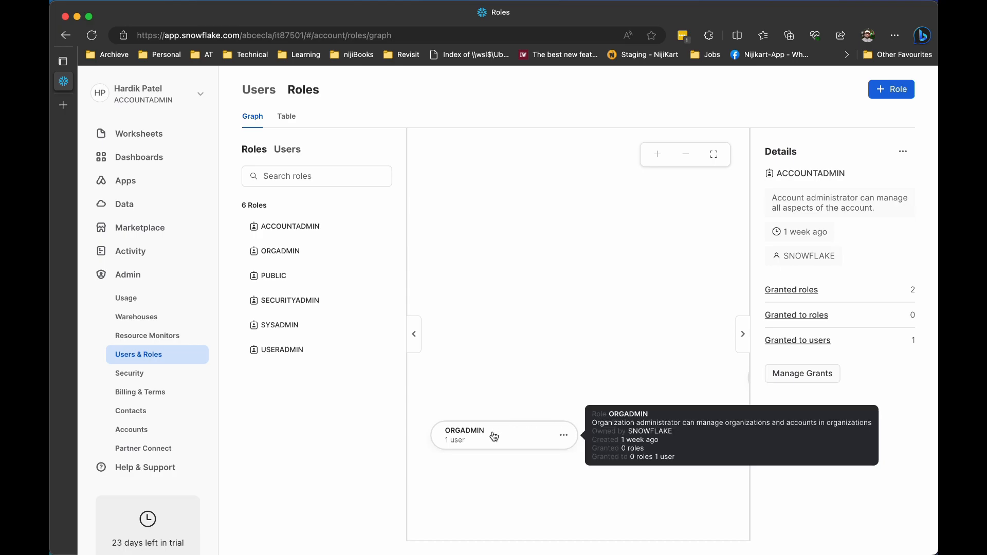
pyautogui.moveTo(610, 377); pyautogui.dragTo(445, 371)
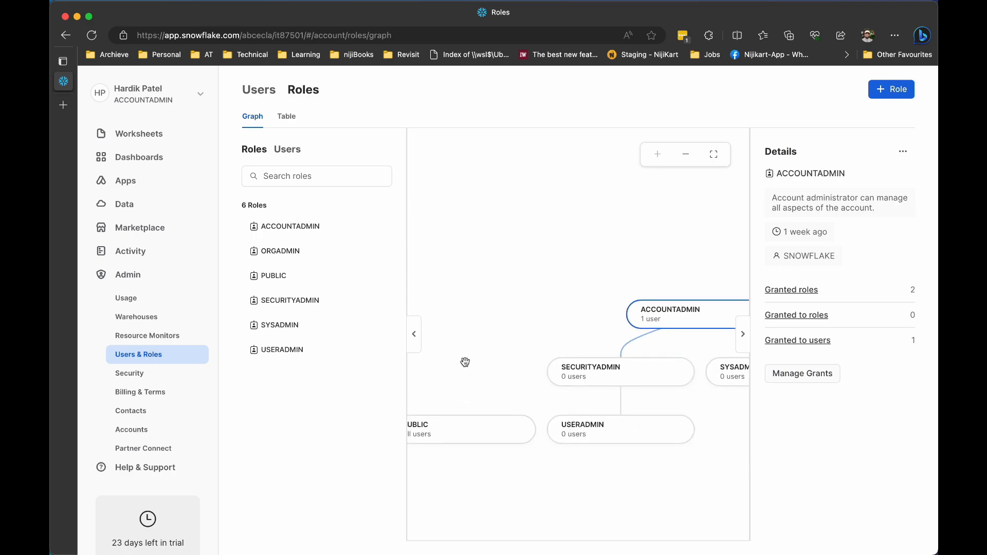
pyautogui.moveTo(504, 326); pyautogui.dragTo(550, 288)
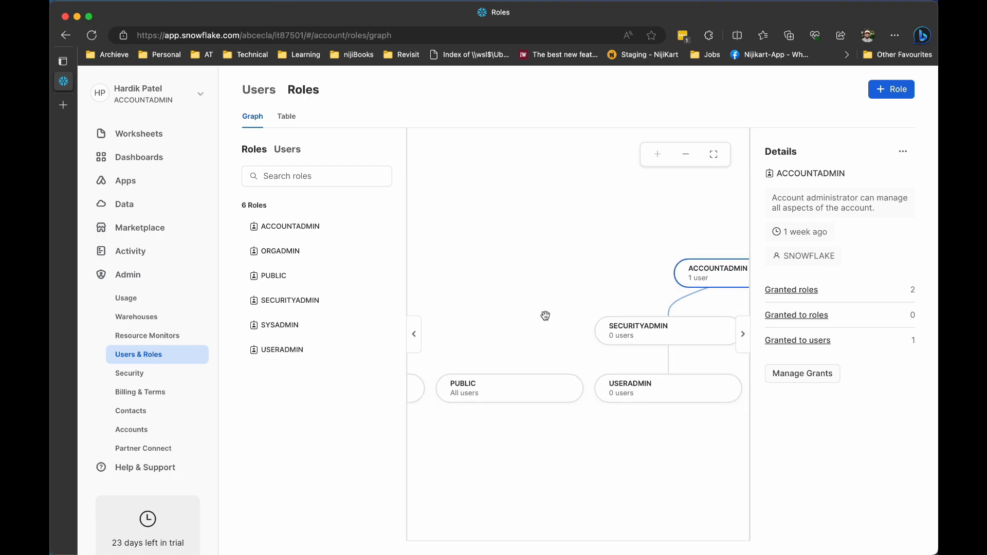
pyautogui.click(287, 119)
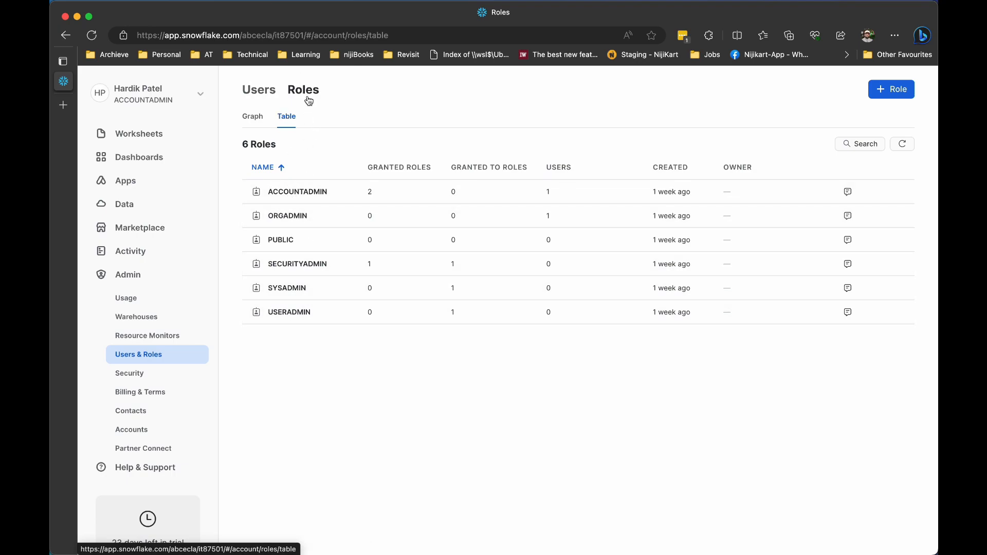
# Step: Look through the account's Security, Billing & Terms, Contacts and Accounts administration pages
pyautogui.click(157, 380)
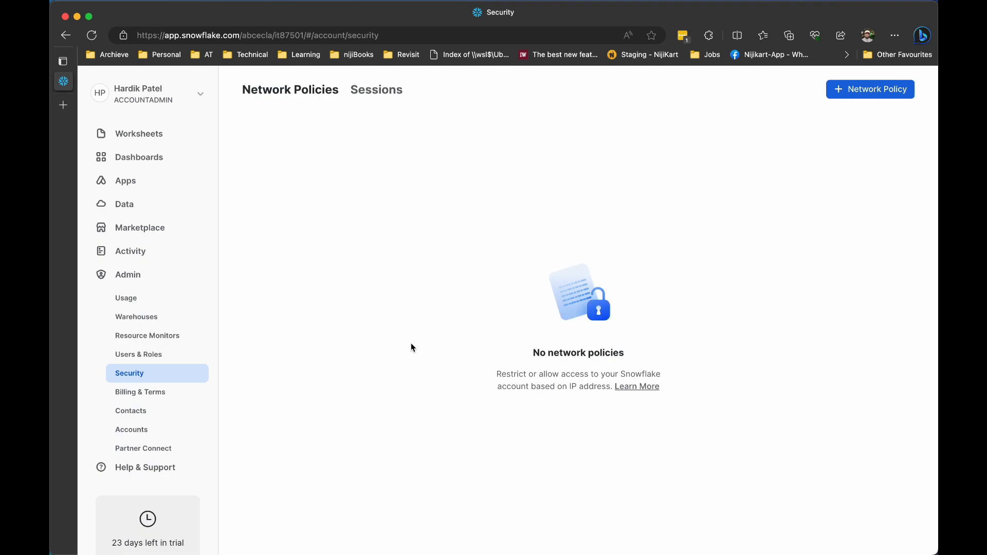
pyautogui.click(149, 395)
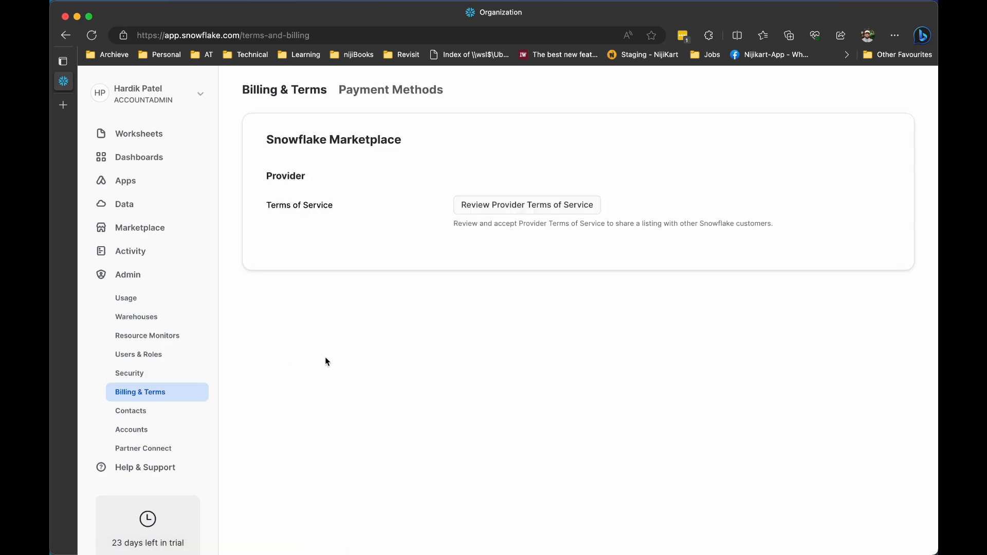
pyautogui.click(146, 410)
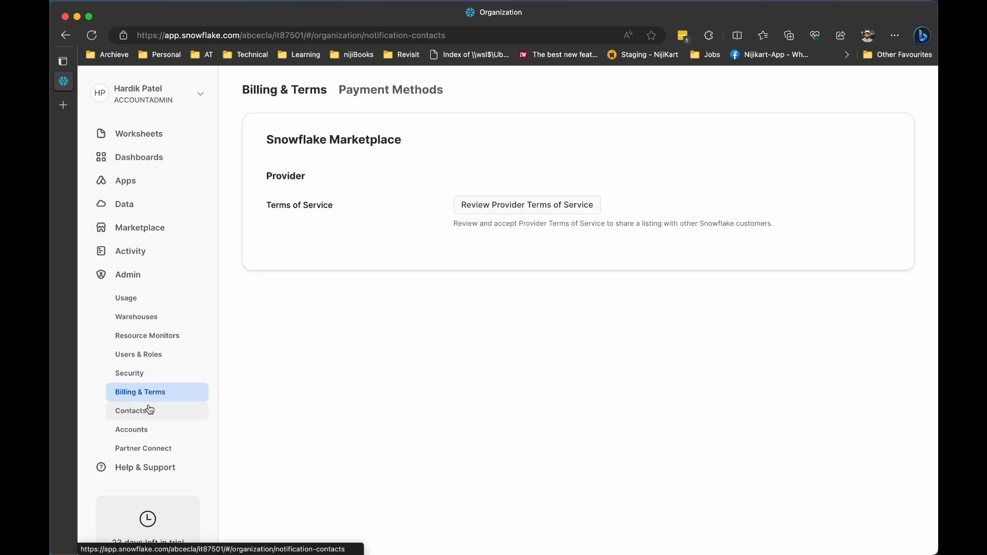
pyautogui.click(143, 432)
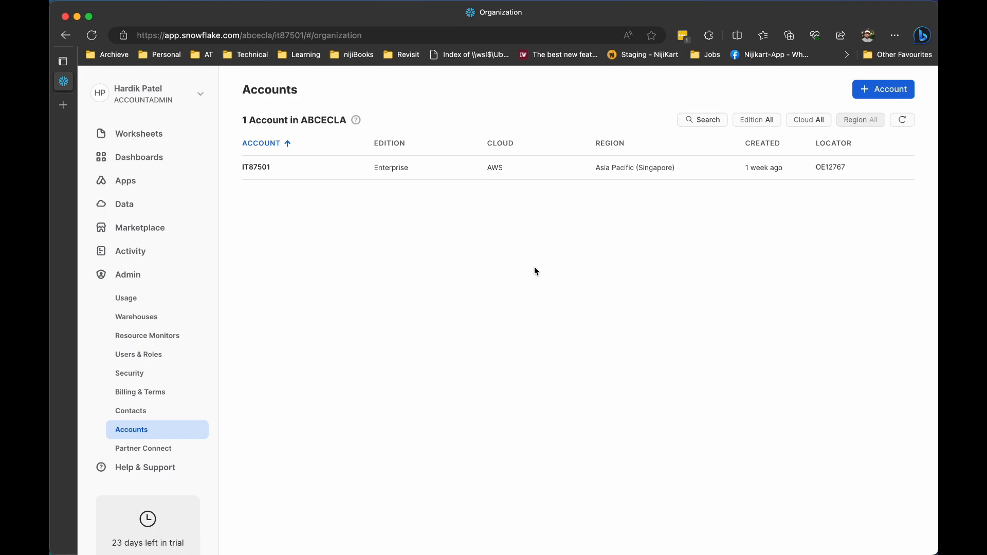
# Step: Browse the Partner Connect catalogue from Business Intelligence through CI/CD to the Data Integration partners
pyautogui.click(161, 448)
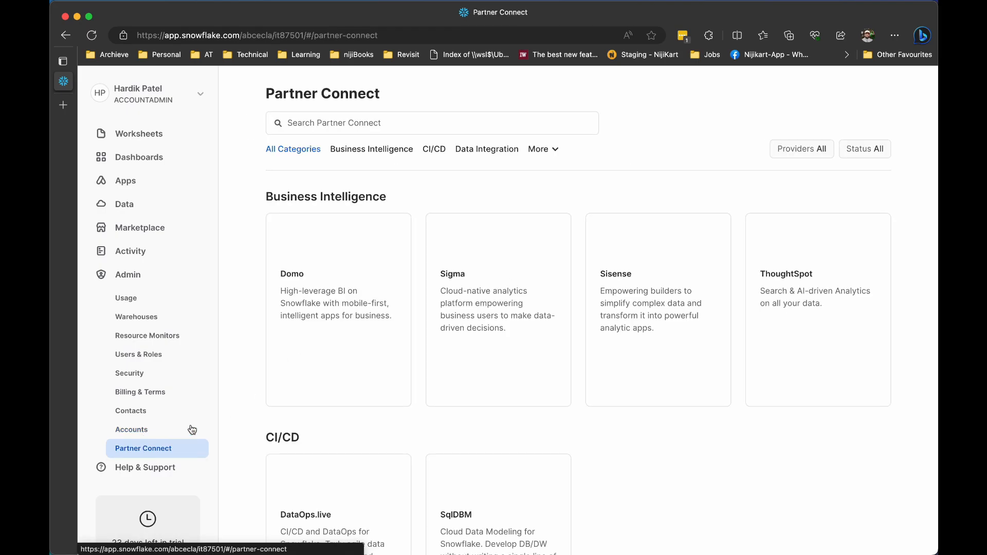
pyautogui.scroll(-3, 672, 486)
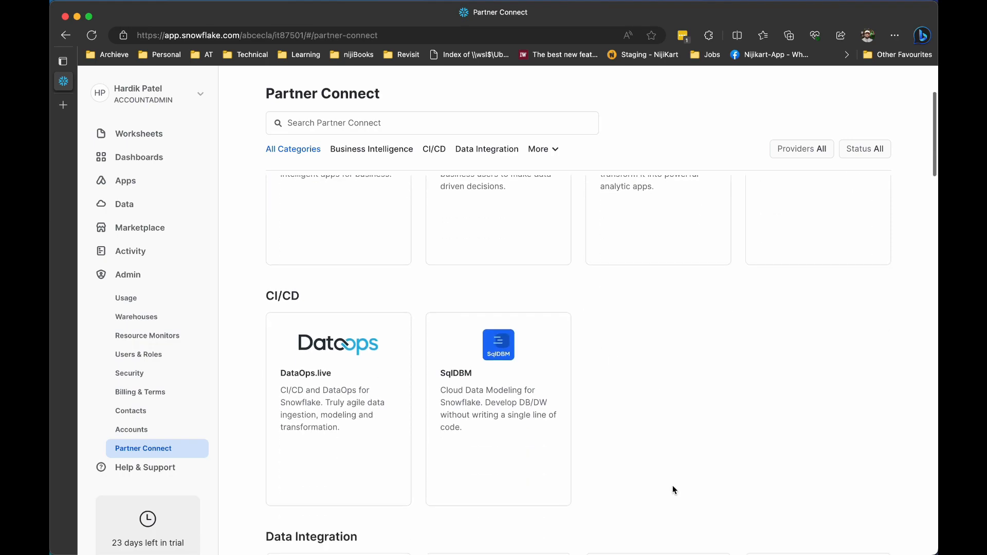
pyautogui.scroll(-4, 673, 486)
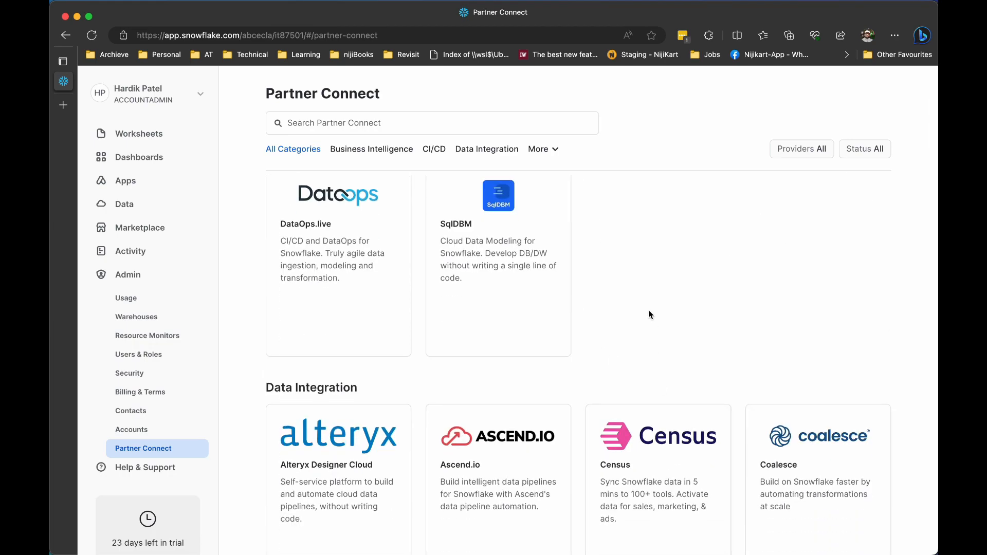
pyautogui.scroll(-1, 649, 314)
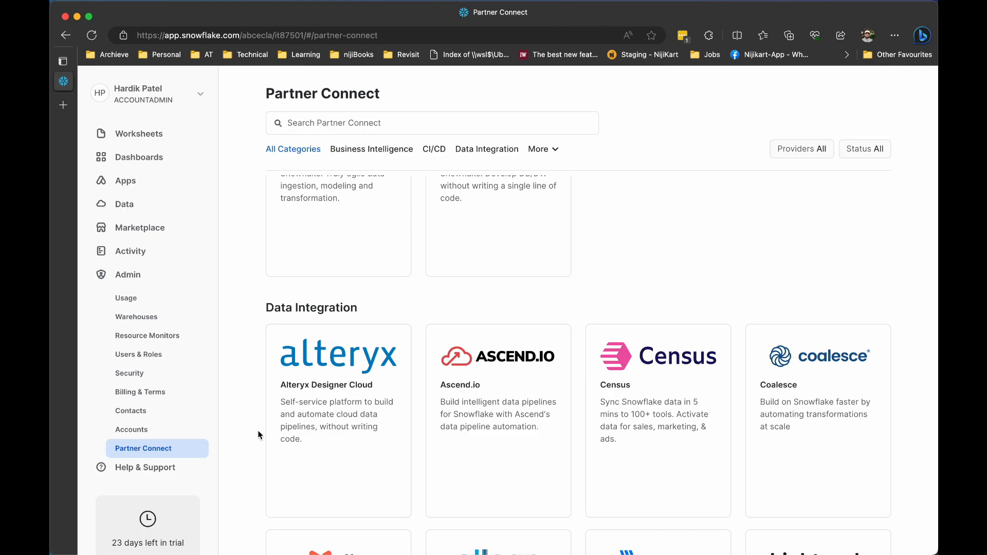
# Step: View the support cases page and check the account switcher's options without changing the account
pyautogui.click(166, 472)
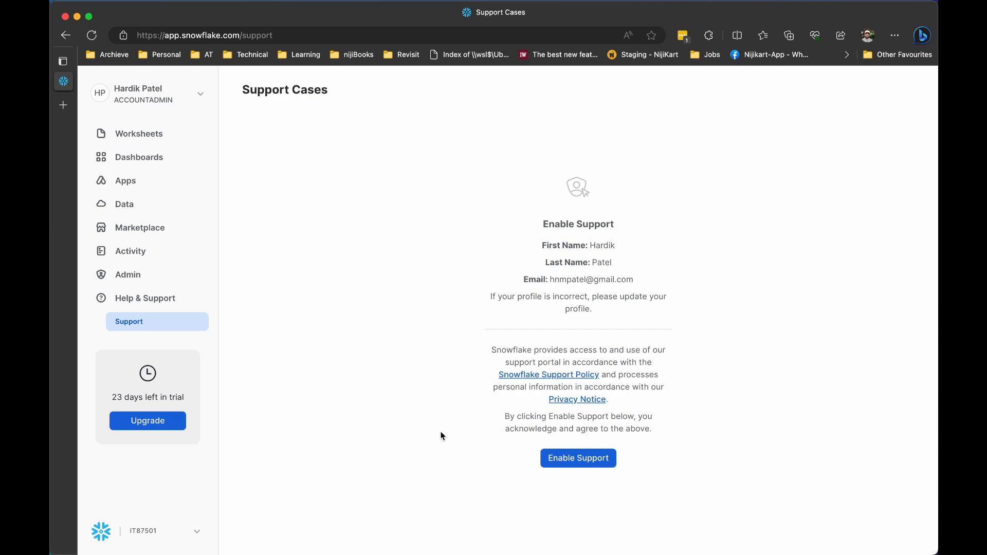
pyautogui.click(197, 534)
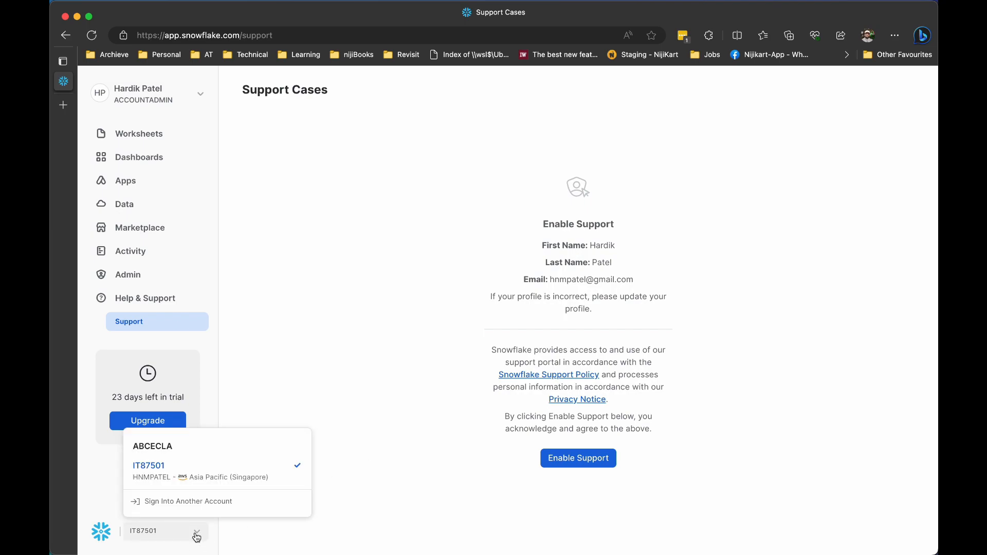
pyautogui.click(311, 329)
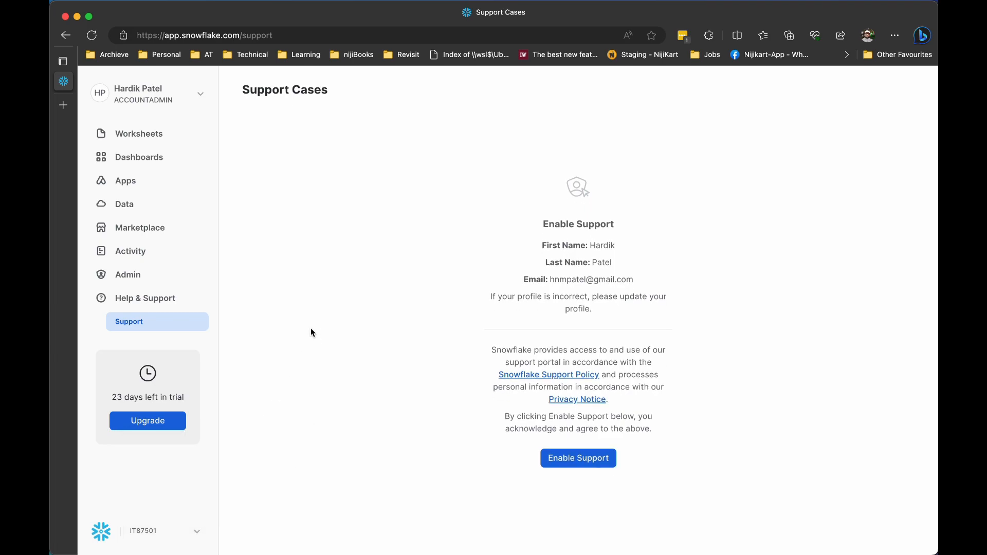
# Step: Return to the list of recent worksheets
pyautogui.click(135, 134)
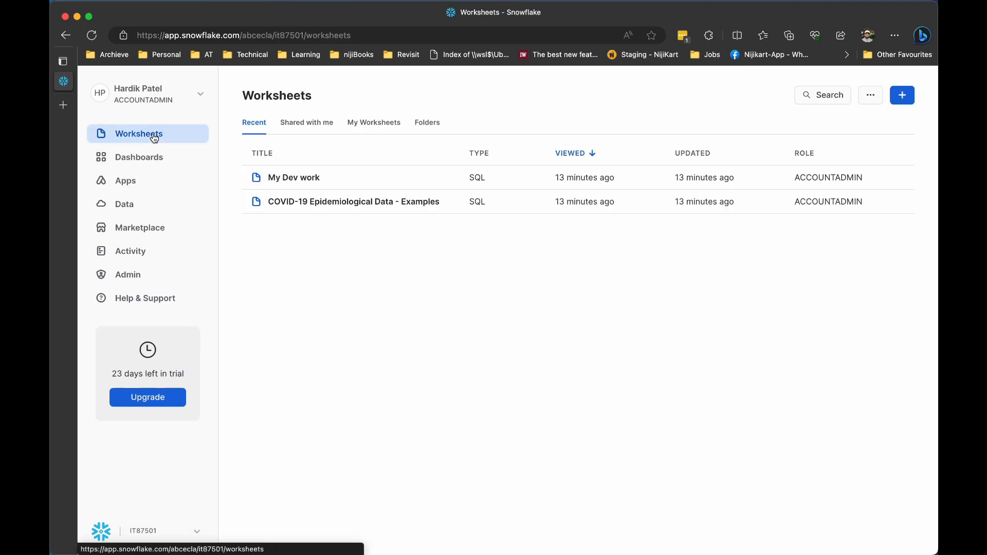